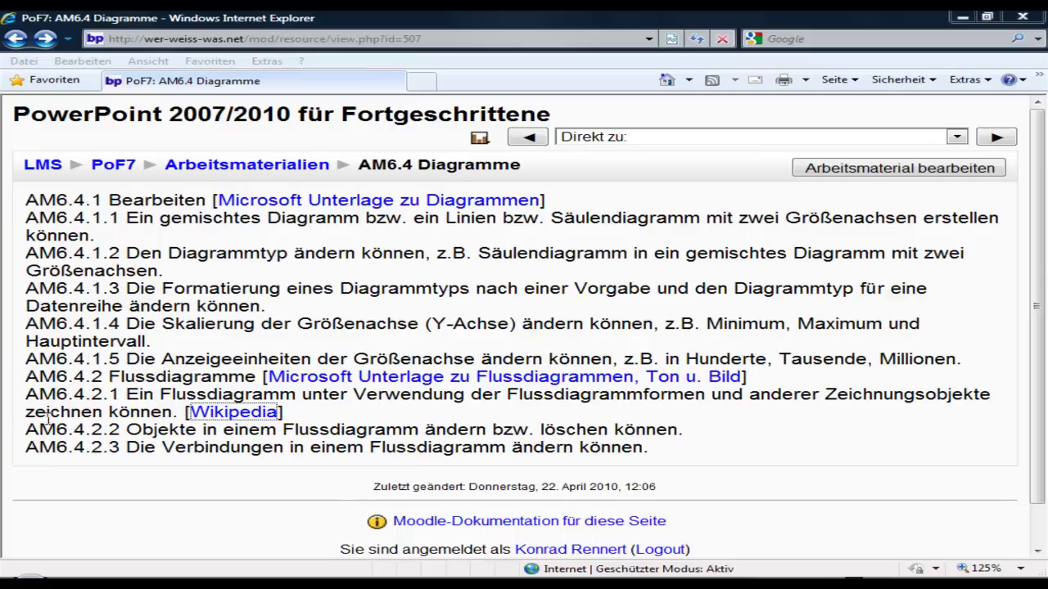
Step: Open the Microsoft 'Flussdiagramme mit Flair' course overview from AM6.4.2, browse it, and pause the narration
{"action": "left_click_drag", "start_coordinate": [25, 377], "coordinate": [215, 376]}
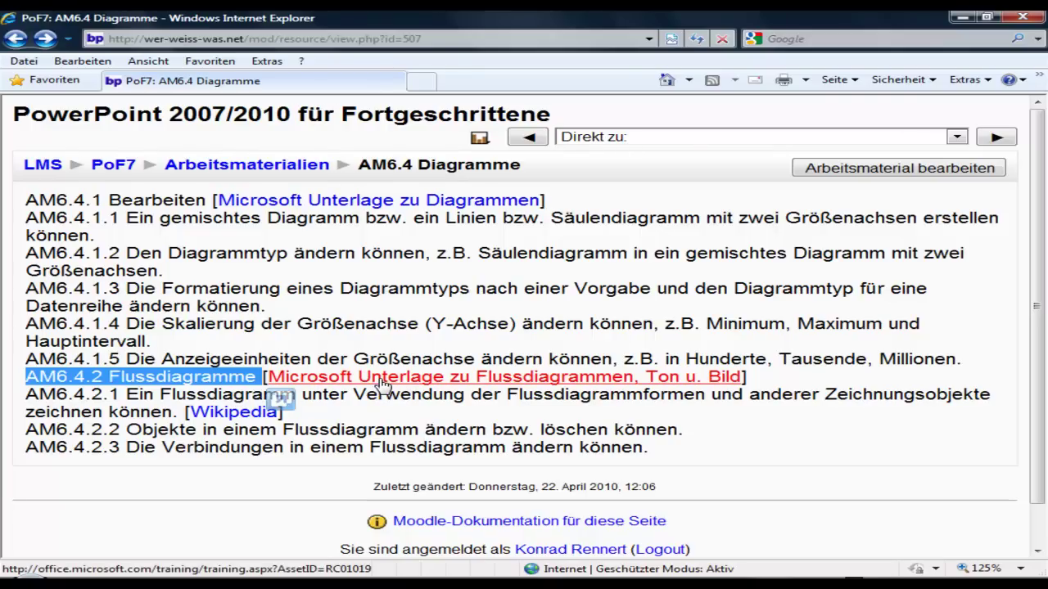
{"action": "left_click", "coordinate": [381, 384]}
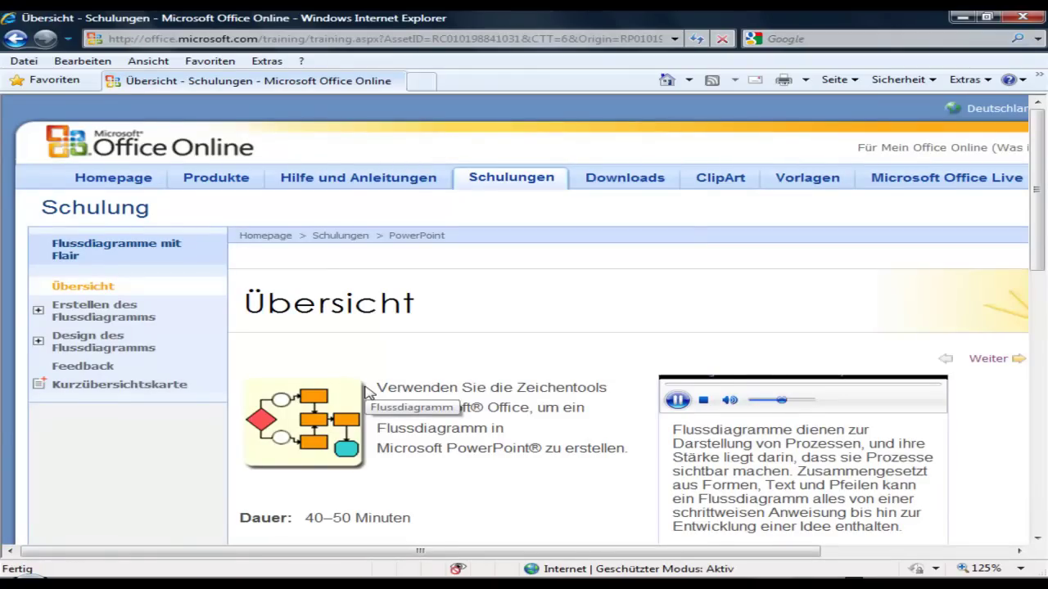
{"action": "scroll", "coordinate": [453, 394], "scroll_direction": "down", "scroll_amount": 3}
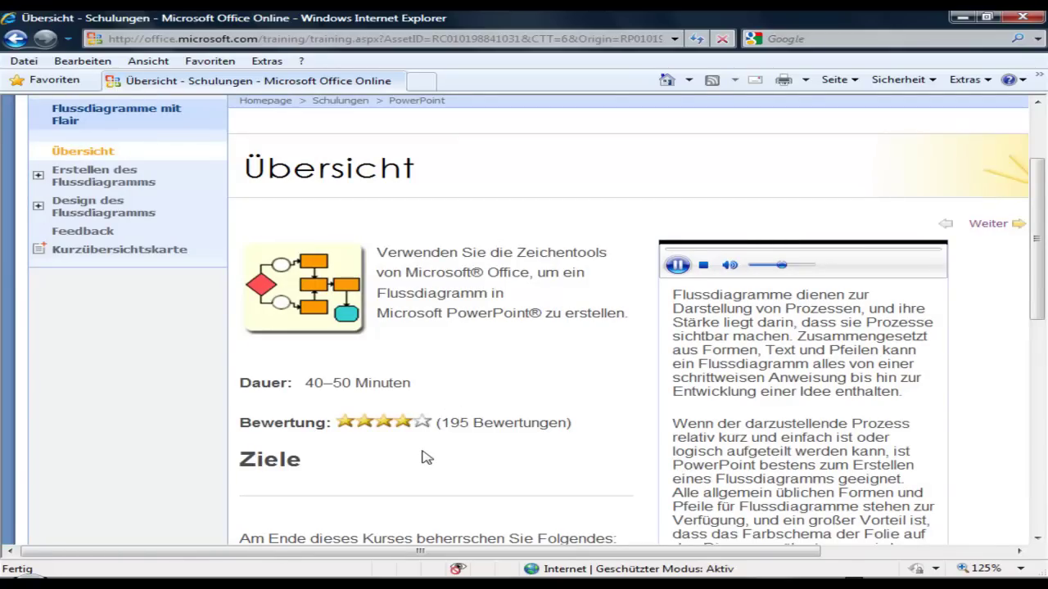
{"action": "scroll", "coordinate": [426, 457], "scroll_direction": "down", "scroll_amount": 6}
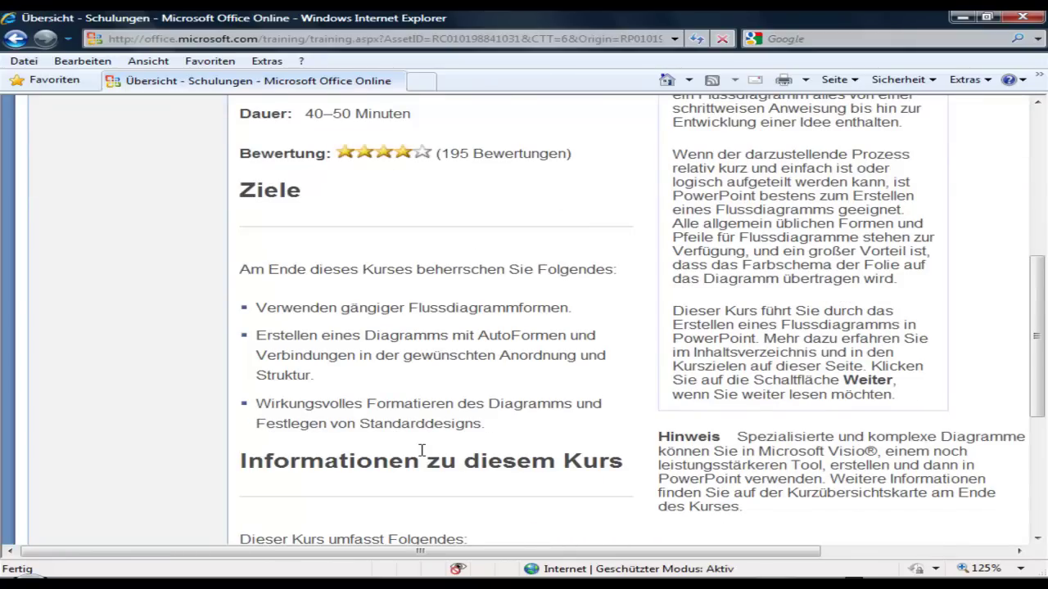
{"action": "scroll", "coordinate": [422, 450], "scroll_direction": "up", "scroll_amount": 3}
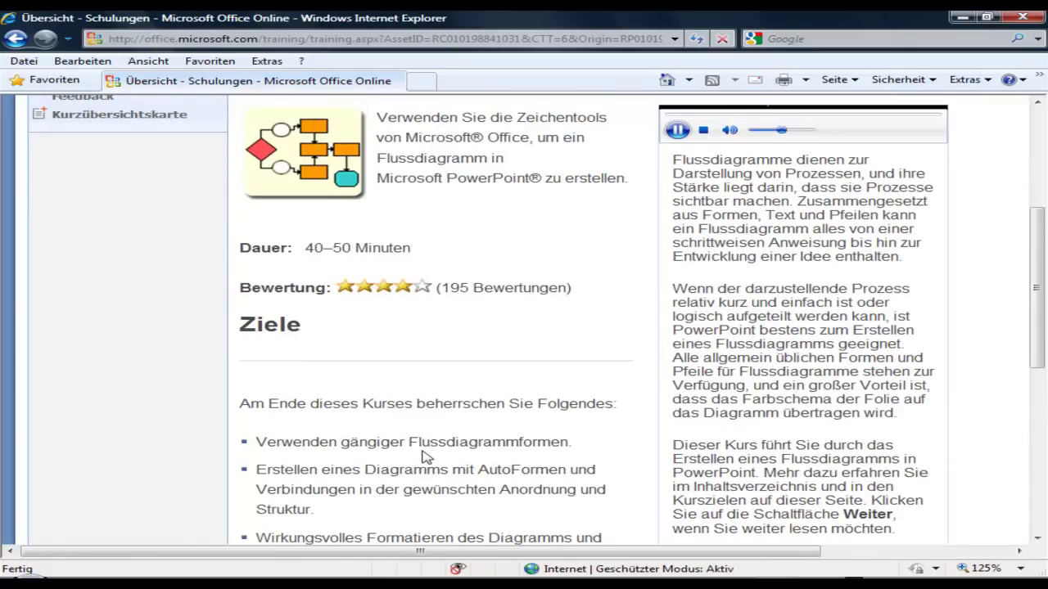
{"action": "left_click", "coordinate": [678, 131]}
Step: Go back to the Moodle AM6.4 page and open the Wikipedia article 'Programmablaufplan'
{"action": "left_click", "coordinate": [15, 39]}
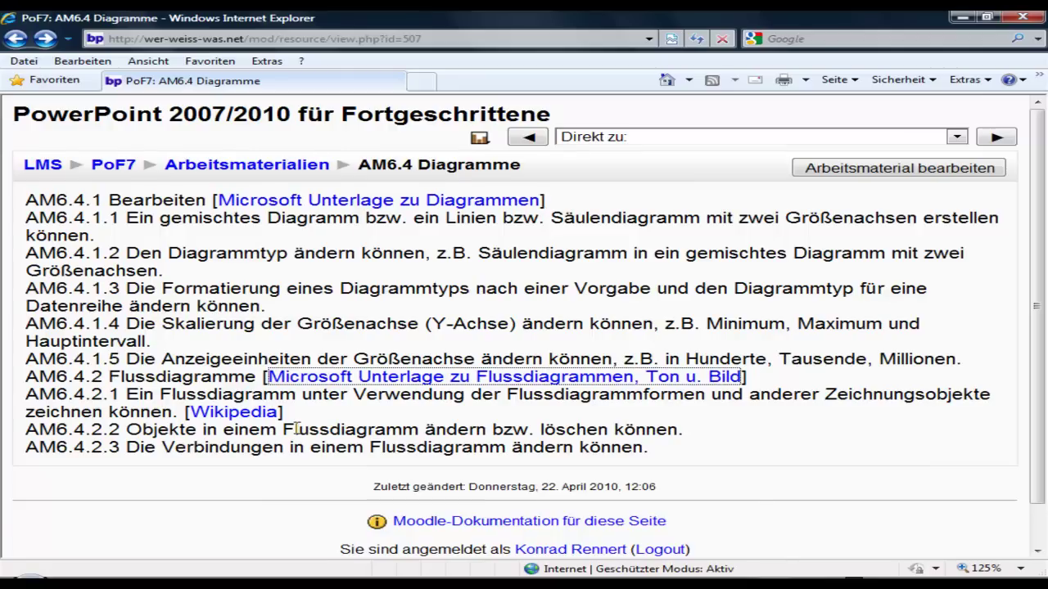
{"action": "left_click", "coordinate": [235, 413]}
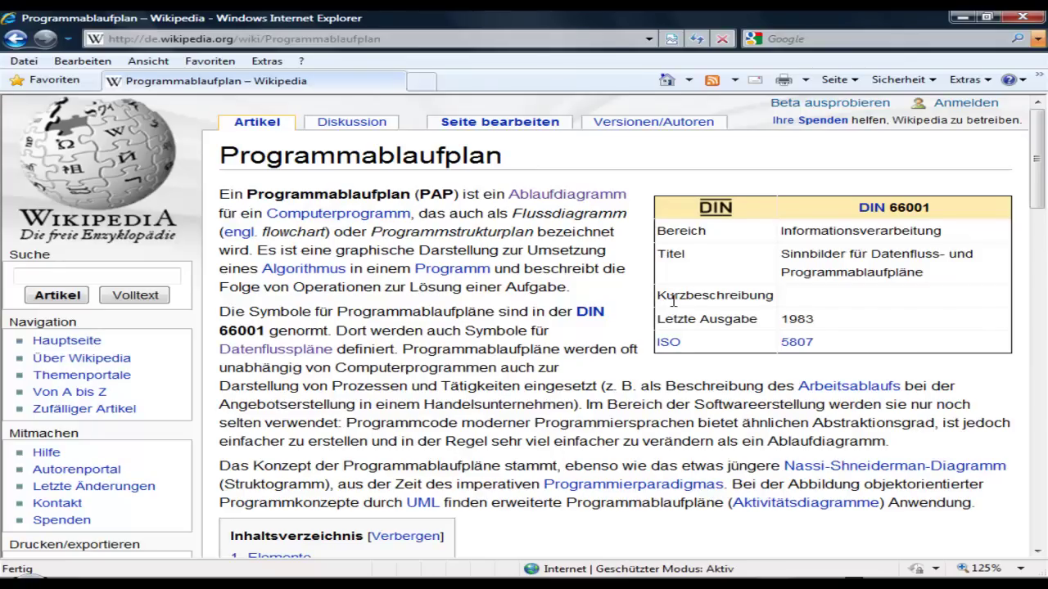
Step: Scroll past the Elemente symbols to the Beispiel counting-loop flowchart
{"action": "scroll", "coordinate": [565, 328], "scroll_direction": "down", "scroll_amount": 3}
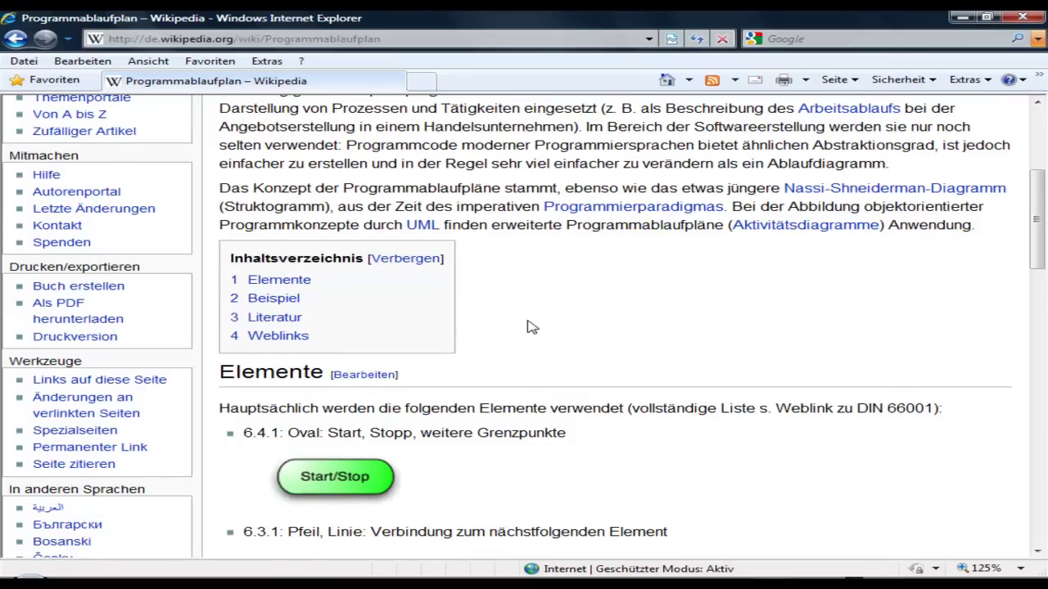
{"action": "scroll", "coordinate": [528, 326], "scroll_direction": "down", "scroll_amount": 3}
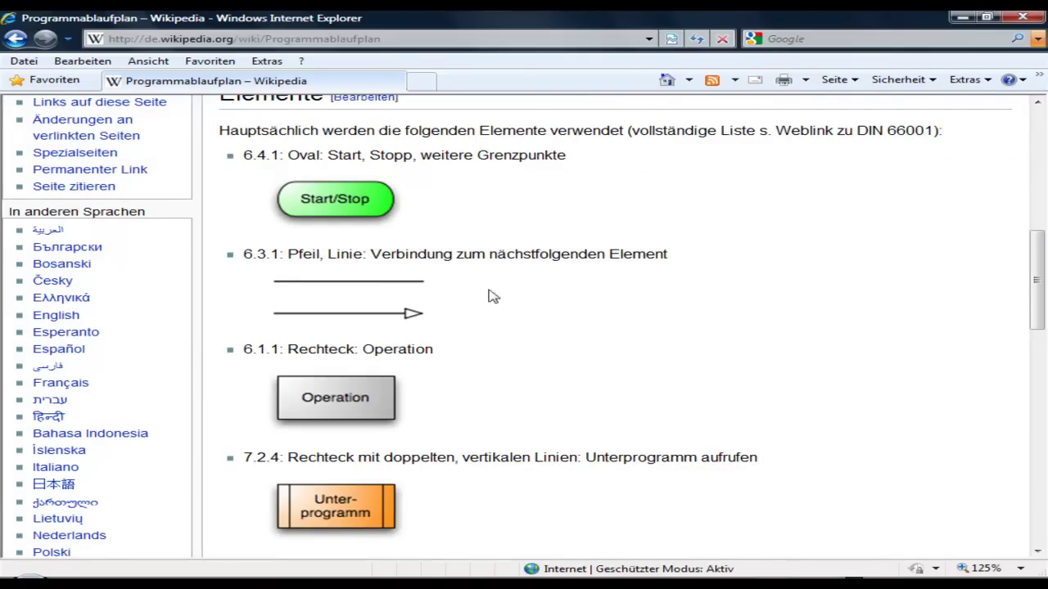
{"action": "scroll", "coordinate": [442, 280], "scroll_direction": "down", "scroll_amount": 3}
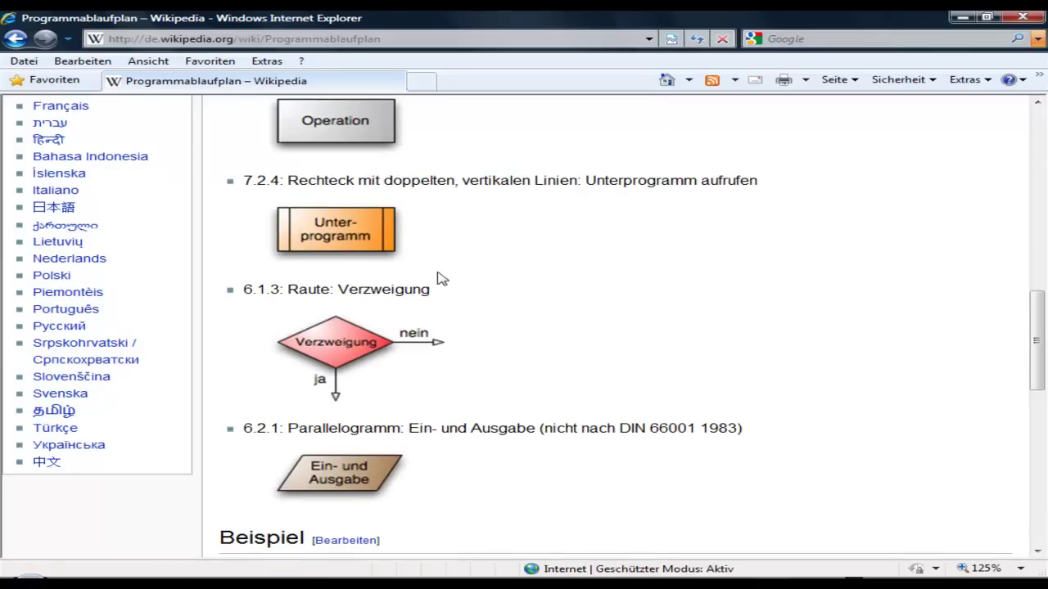
{"action": "scroll", "coordinate": [442, 280], "scroll_direction": "down", "scroll_amount": 3}
{"action": "scroll", "coordinate": [438, 276], "scroll_direction": "down", "scroll_amount": 2}
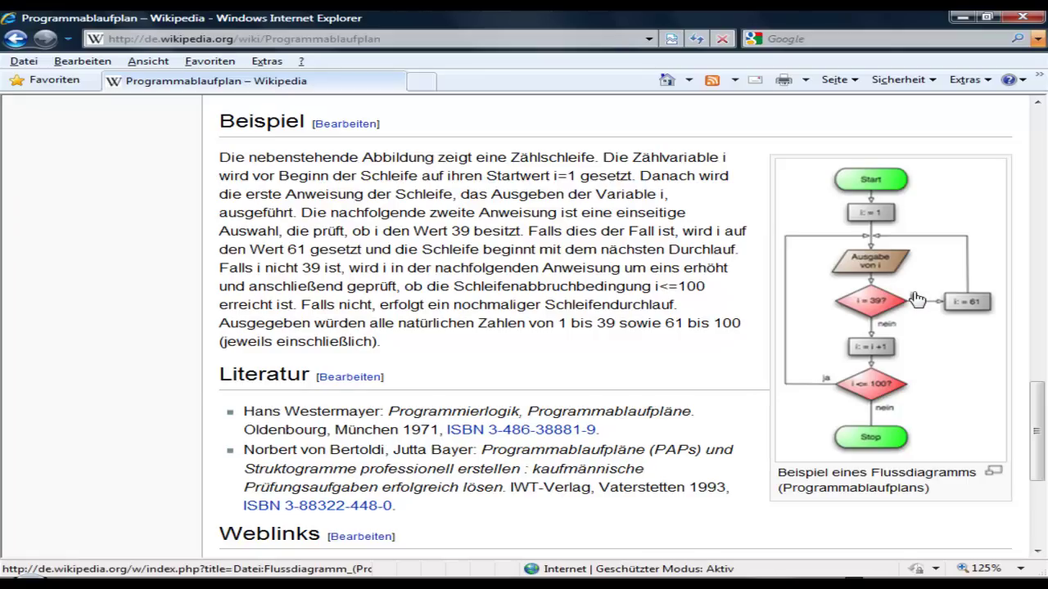
Step: Switch to the AM642 presentation's flowchart slide and open the Formen shapes gallery
{"action": "key", "text": "alt+Tab"}
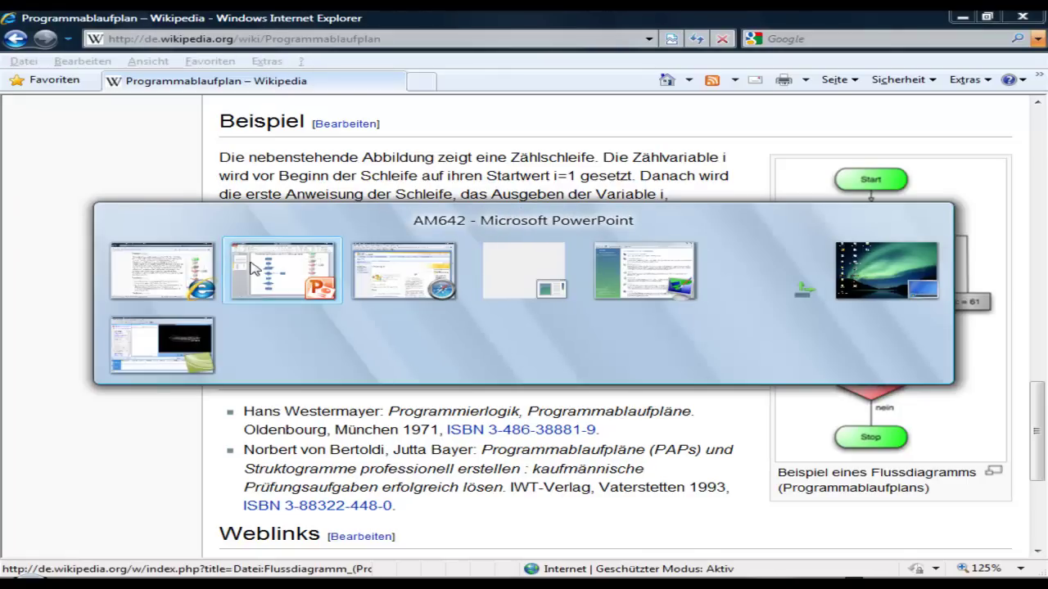
{"action": "left_click", "coordinate": [278, 270]}
{"action": "scroll", "coordinate": [639, 329], "scroll_direction": "up", "scroll_amount": 1}
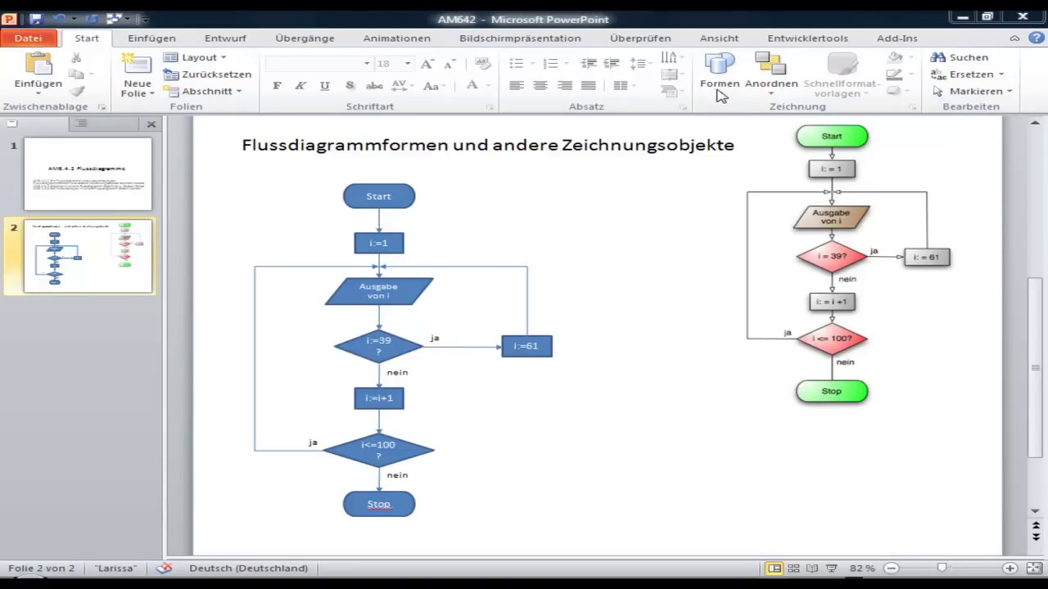
{"action": "left_click", "coordinate": [720, 78]}
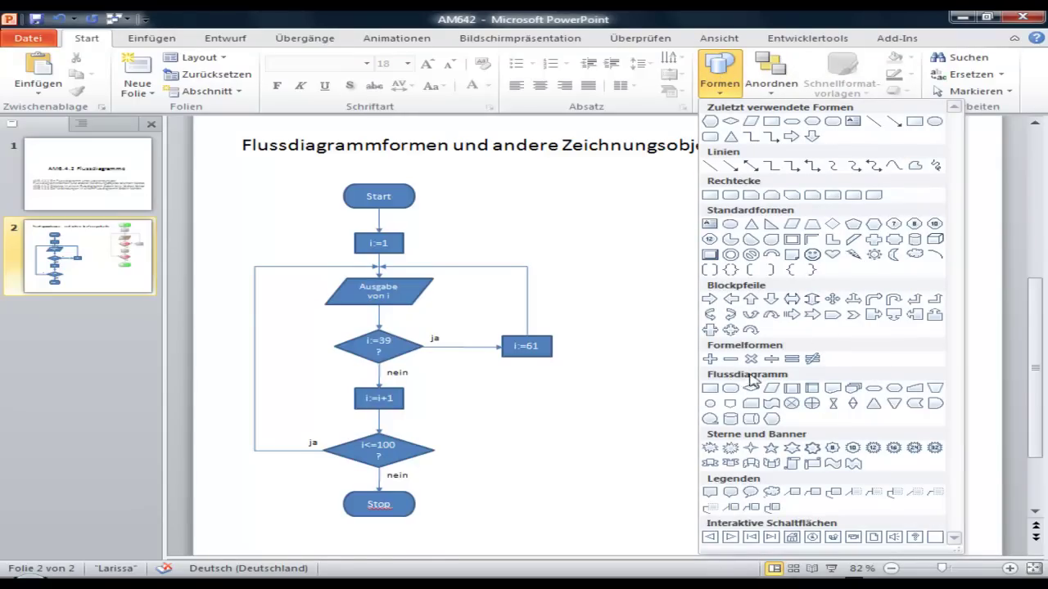
Step: Draw a Flussdiagramm: Grenzstelle terminator labelled 'Start' right of the existing flowchart
{"action": "left_click", "coordinate": [874, 390]}
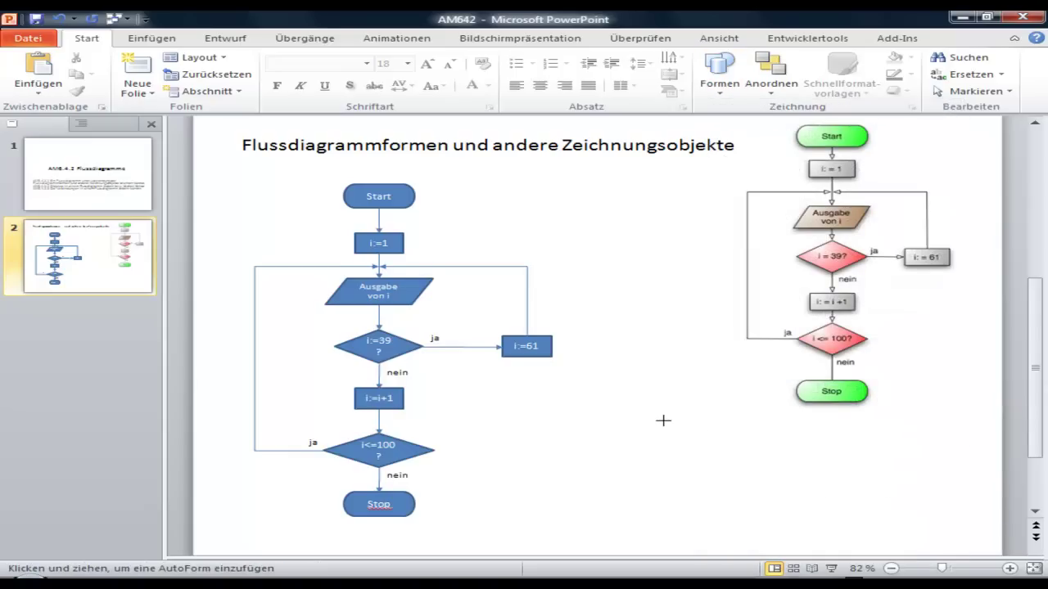
{"action": "left_click_drag", "start_coordinate": [609, 398], "coordinate": [694, 432]}
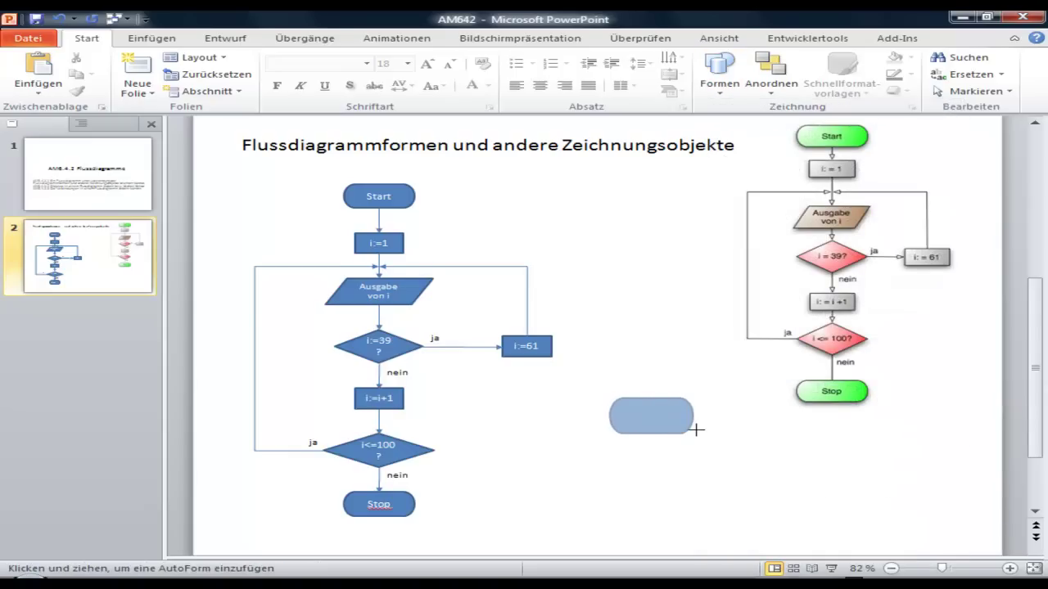
{"action": "type", "text": "Start"}
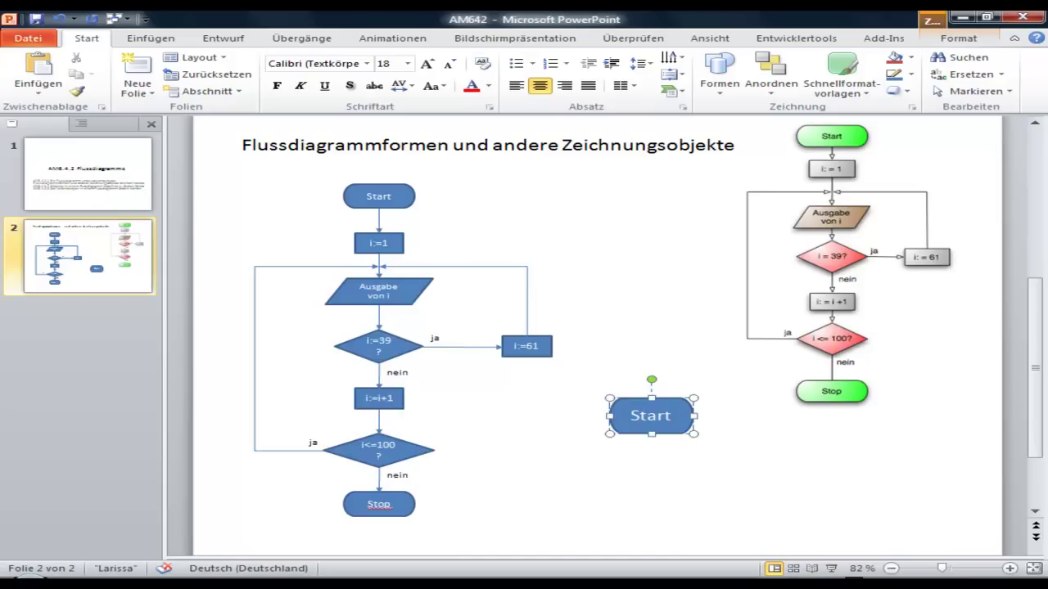
{"action": "left_click_drag", "start_coordinate": [664, 429], "coordinate": [683, 394]}
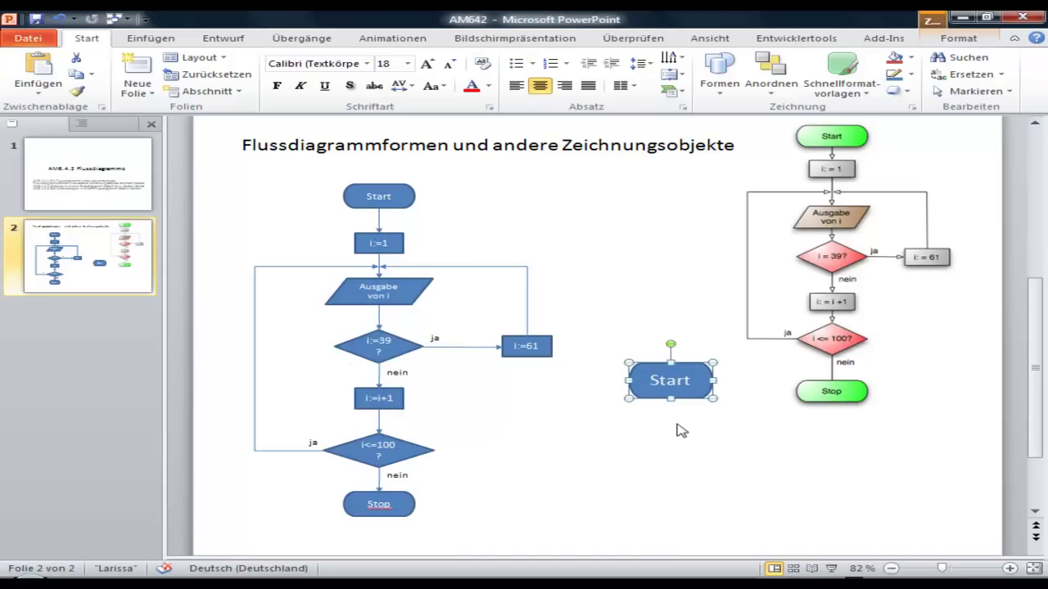
{"action": "left_click", "coordinate": [681, 430]}
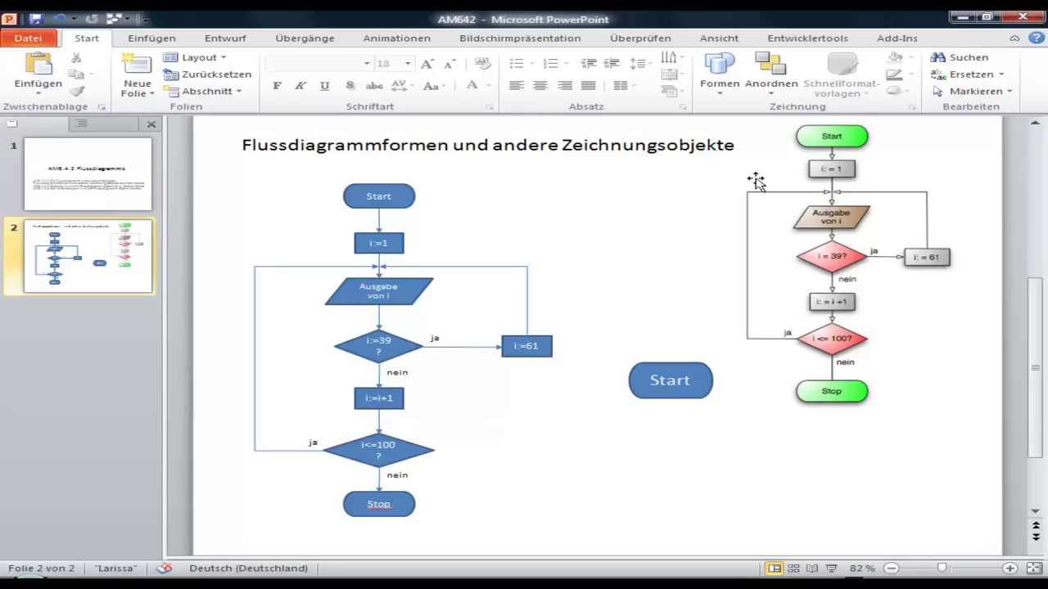
{"action": "left_click", "coordinate": [719, 95]}
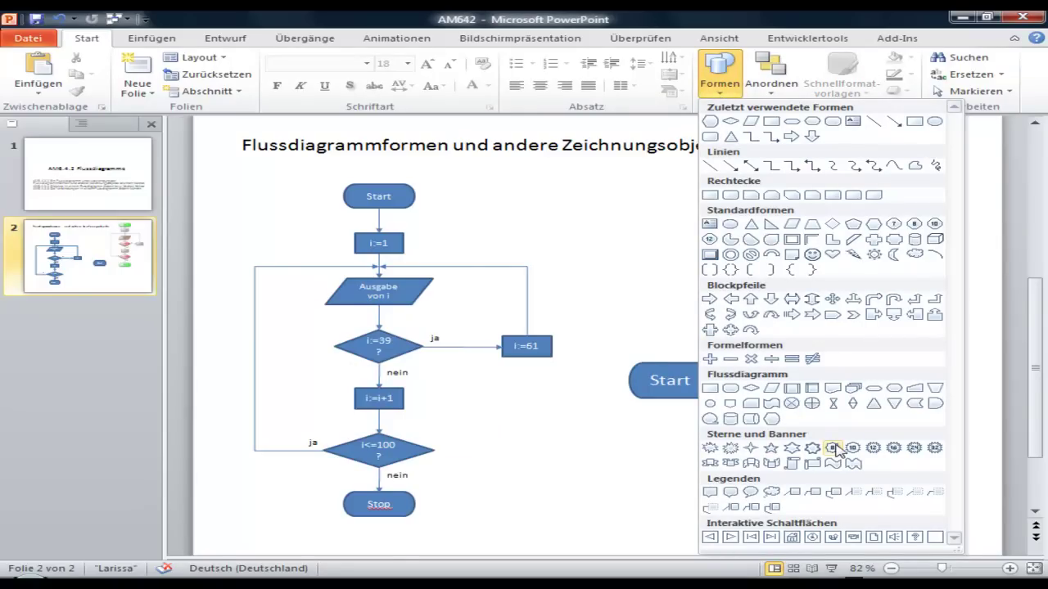
Step: Add a process rectangle and a decision diamond, stacked directly under the Start shape
{"action": "left_click", "coordinate": [709, 388]}
{"action": "mouse_move", "coordinate": [628, 441]}
{"action": "left_mouse_down"}
{"action": "mouse_move", "coordinate": [731, 470]}
{"action": "mouse_move", "coordinate": [719, 473]}
{"action": "left_mouse_up"}
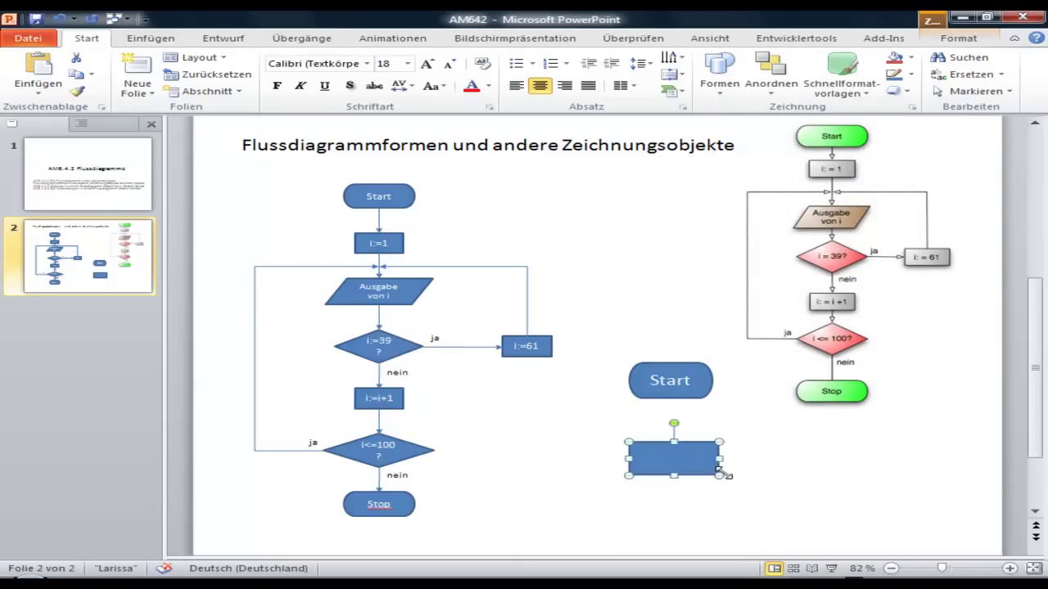
{"action": "left_click", "coordinate": [720, 90]}
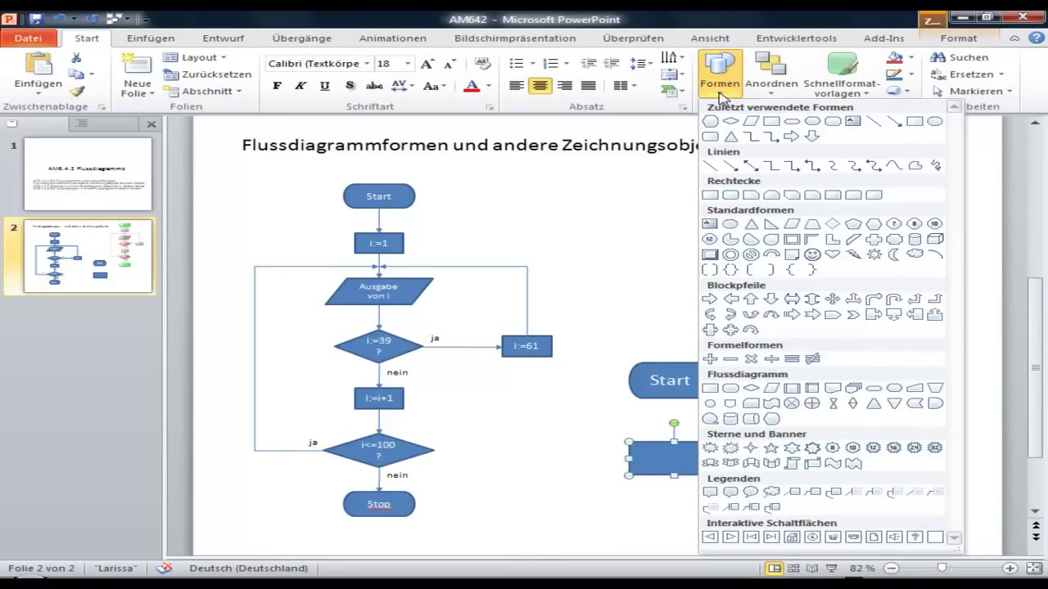
{"action": "left_click", "coordinate": [753, 390]}
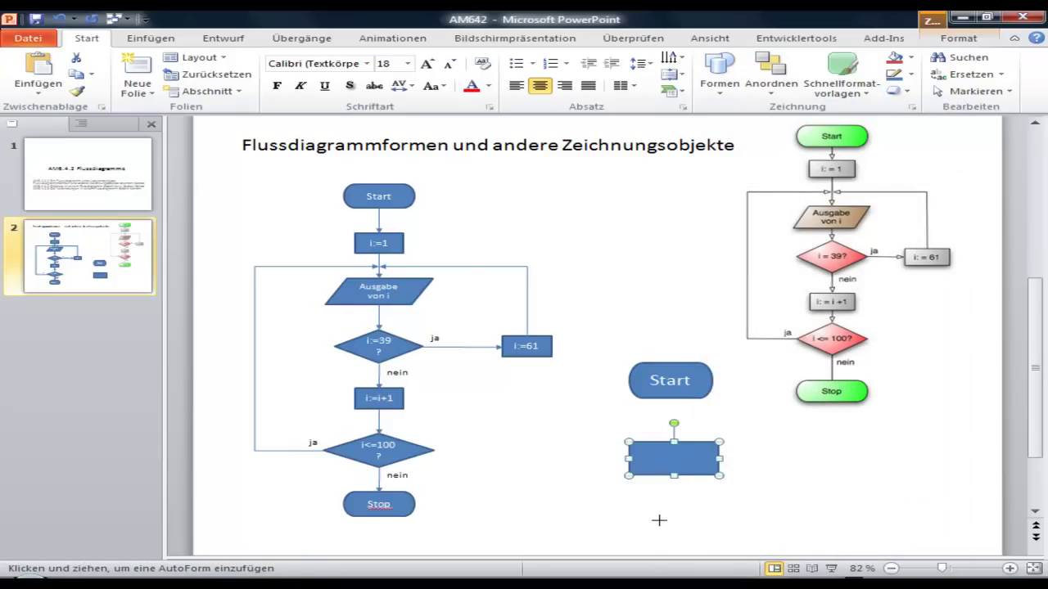
{"action": "left_click_drag", "start_coordinate": [667, 519], "coordinate": [739, 533]}
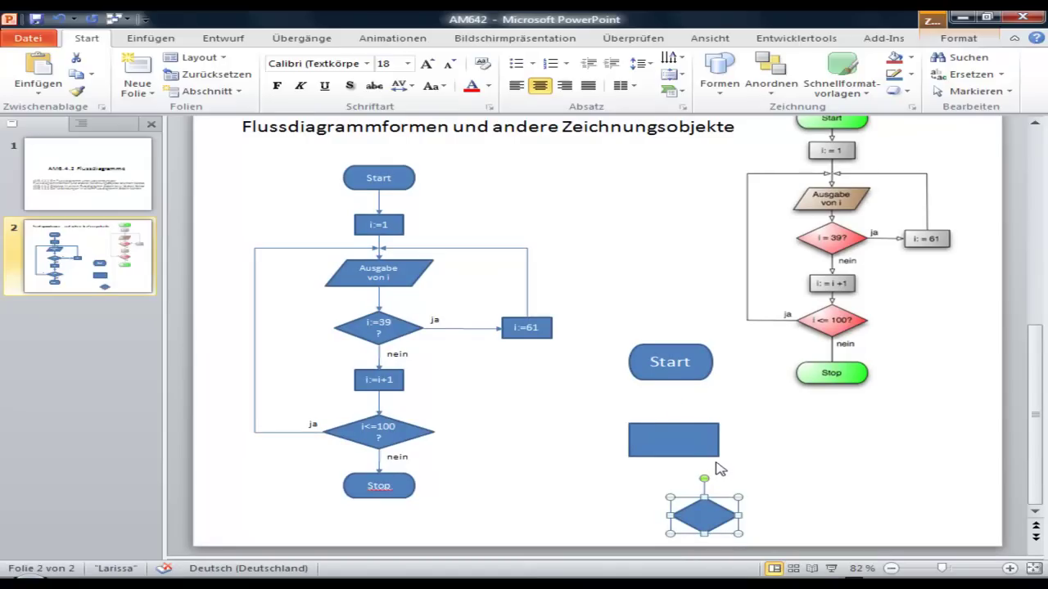
{"action": "left_click_drag", "start_coordinate": [678, 422], "coordinate": [679, 400]}
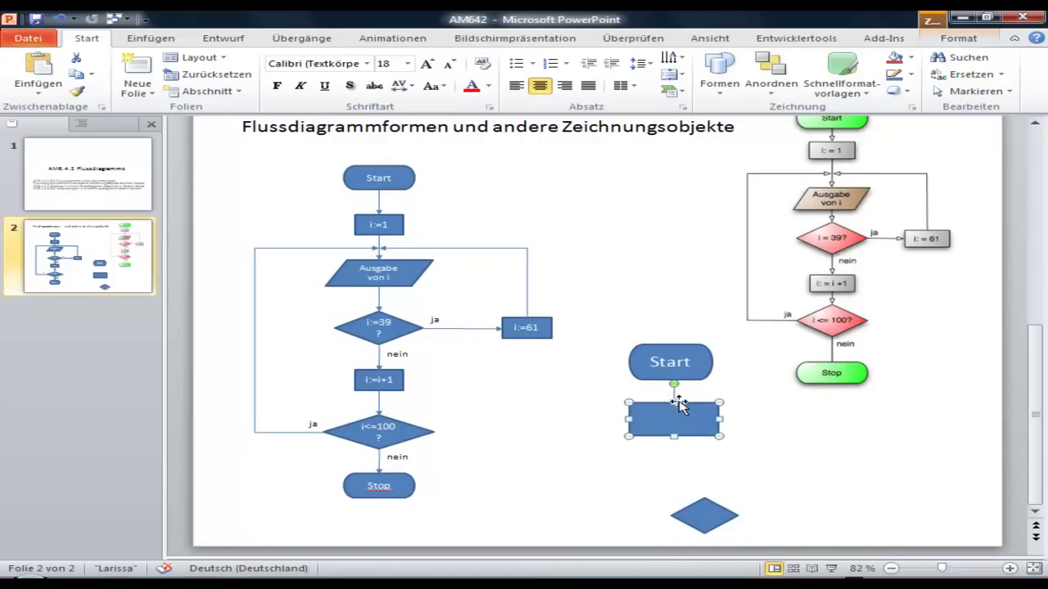
{"action": "left_click_drag", "start_coordinate": [695, 501], "coordinate": [677, 500]}
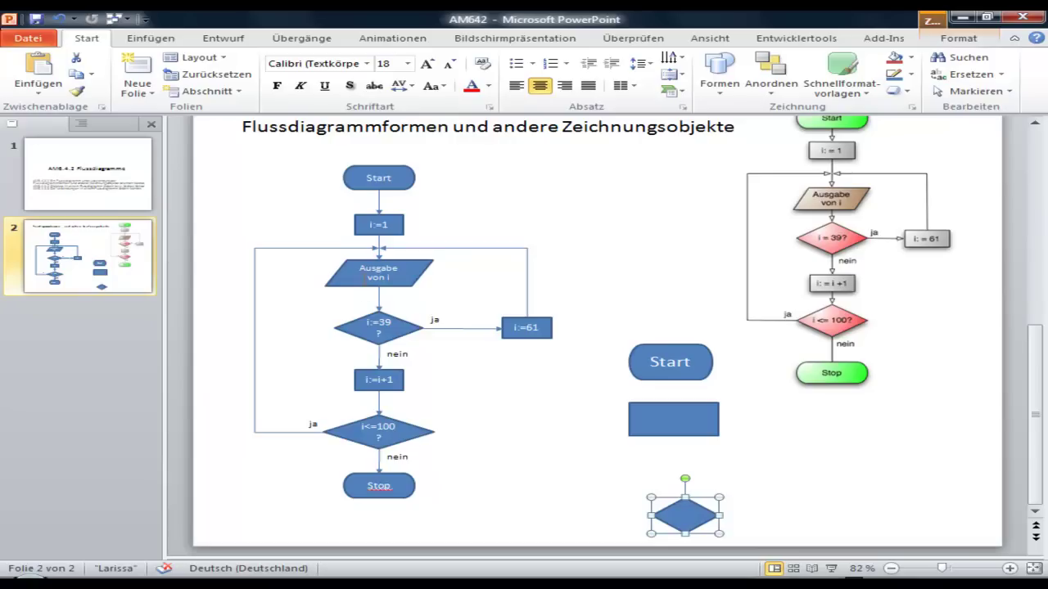
Step: Draw a flowchart data parallelogram below the rectangle
{"action": "left_click", "coordinate": [719, 92]}
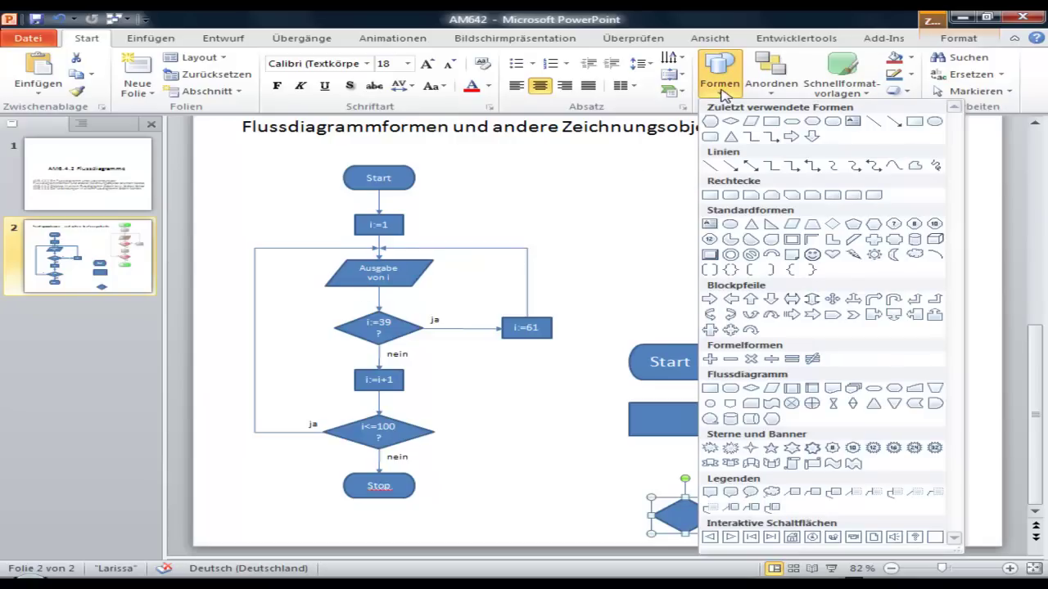
{"action": "left_click", "coordinate": [771, 390]}
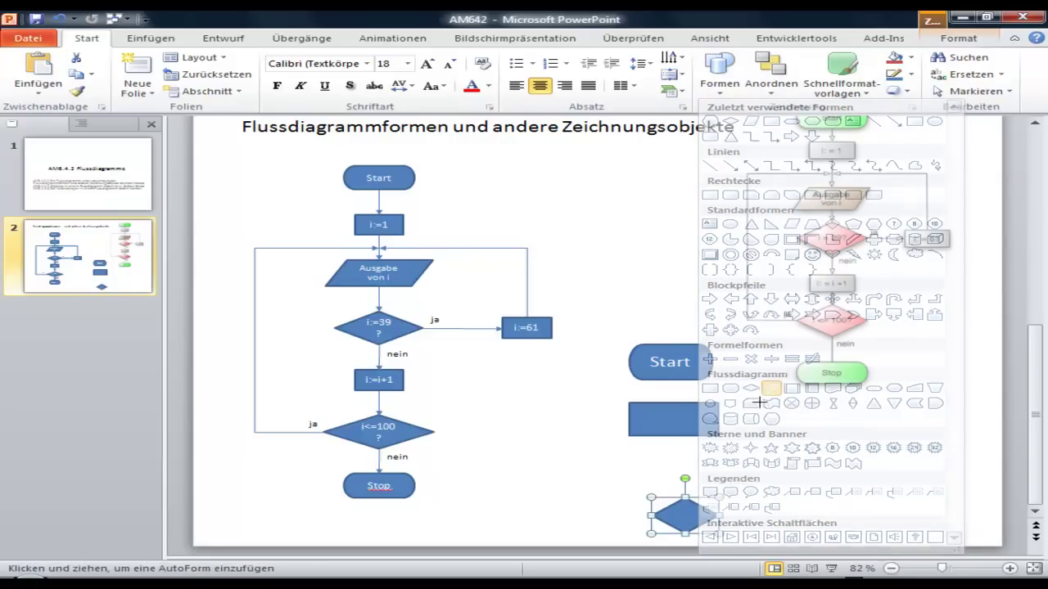
{"action": "left_click_drag", "start_coordinate": [628, 447], "coordinate": [742, 474]}
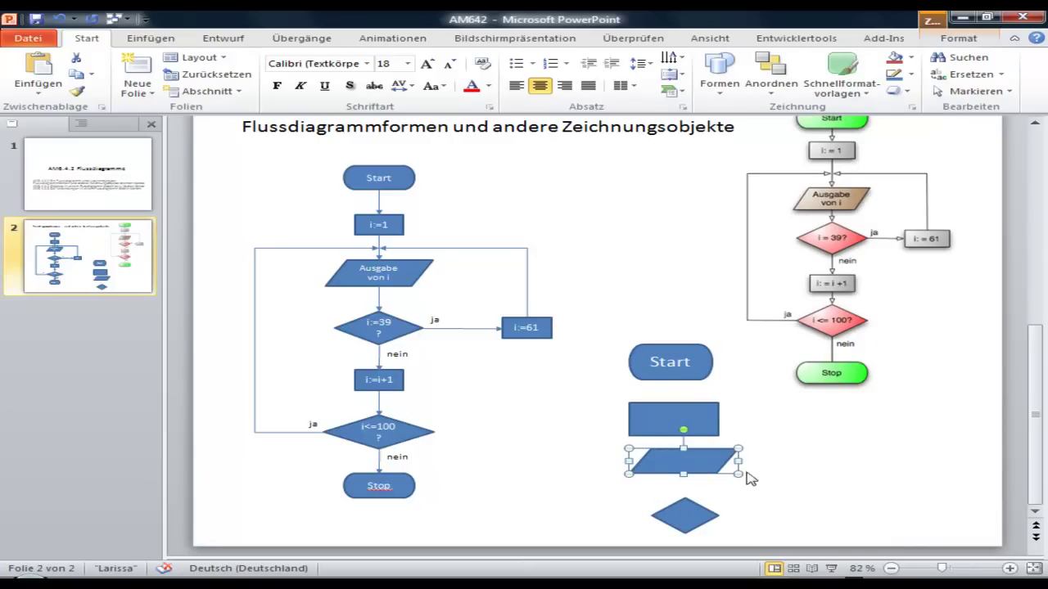
Step: Label the parallelogram 'Ausgabe', widen it to fit one line, and shift it left
{"action": "type", "text": "Ausgabe"}
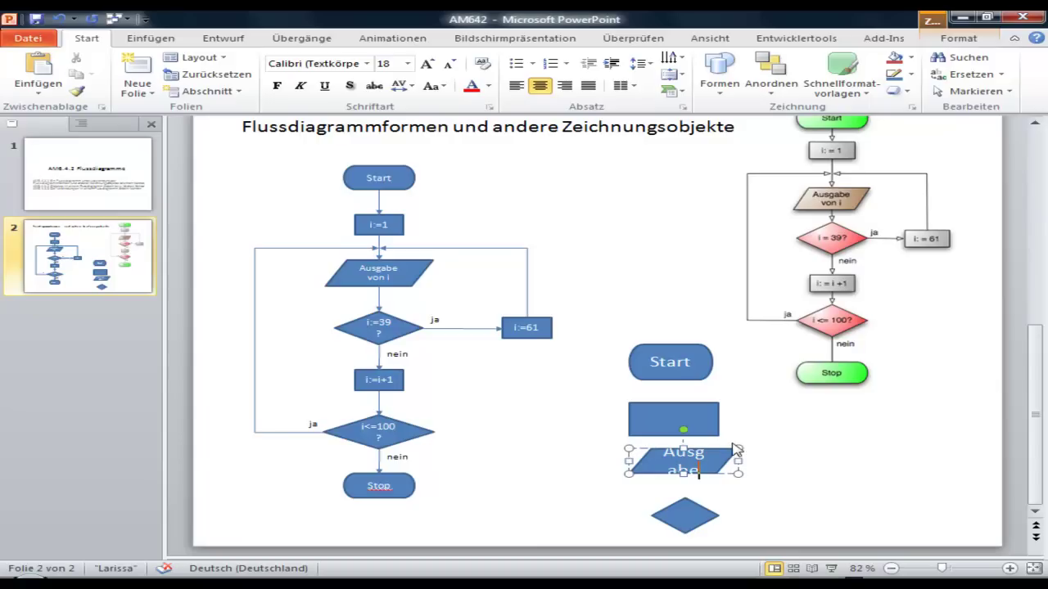
{"action": "left_click_drag", "start_coordinate": [739, 460], "coordinate": [776, 460]}
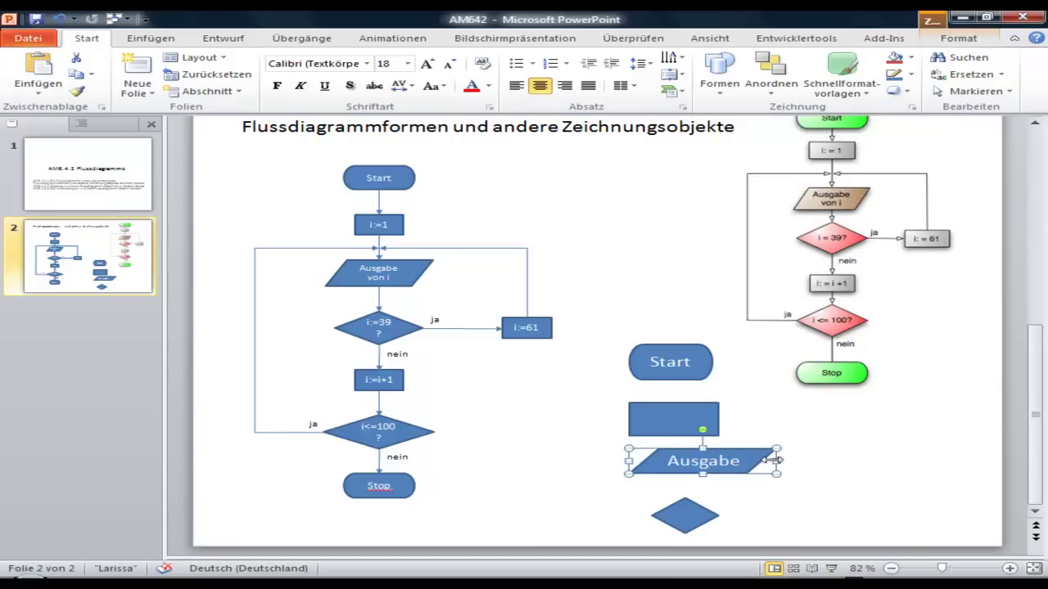
{"action": "left_click_drag", "start_coordinate": [629, 461], "coordinate": [610, 462]}
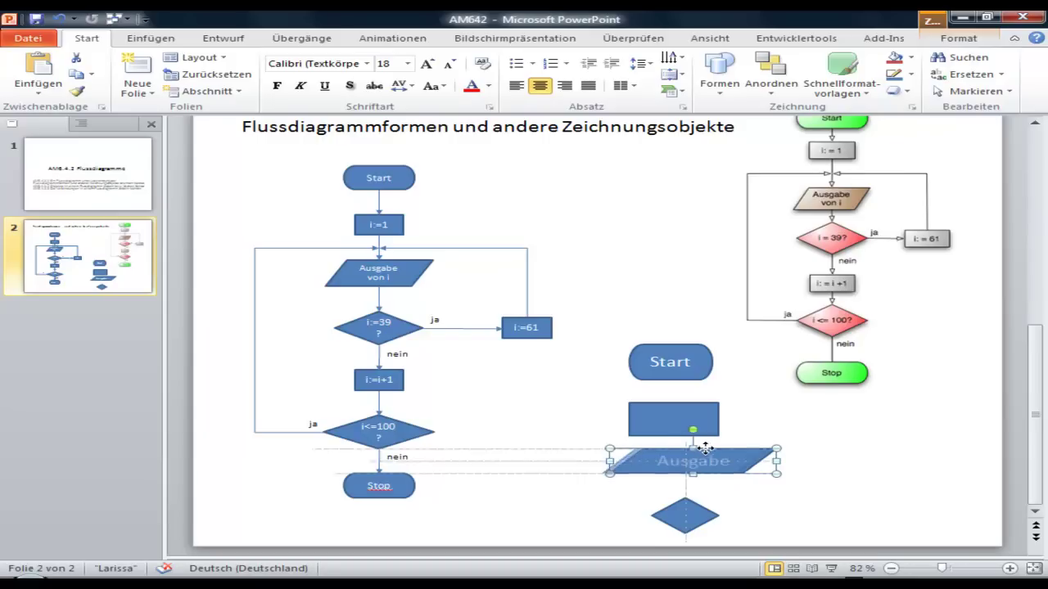
{"action": "left_click_drag", "start_coordinate": [716, 450], "coordinate": [697, 451]}
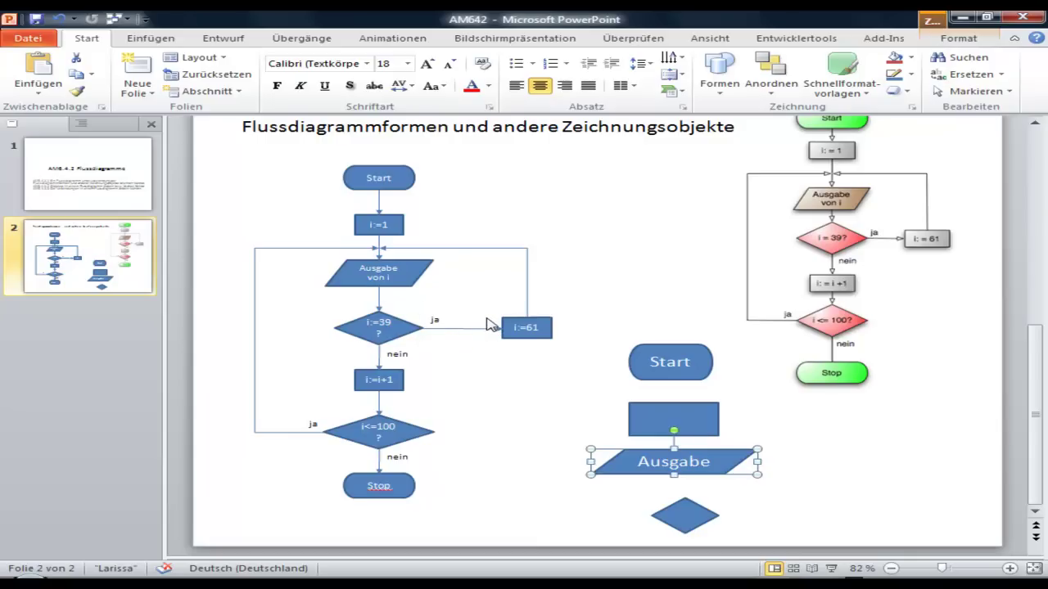
Step: Join Start to the process rectangle with an elbow arrow connector
{"action": "left_click", "coordinate": [720, 82]}
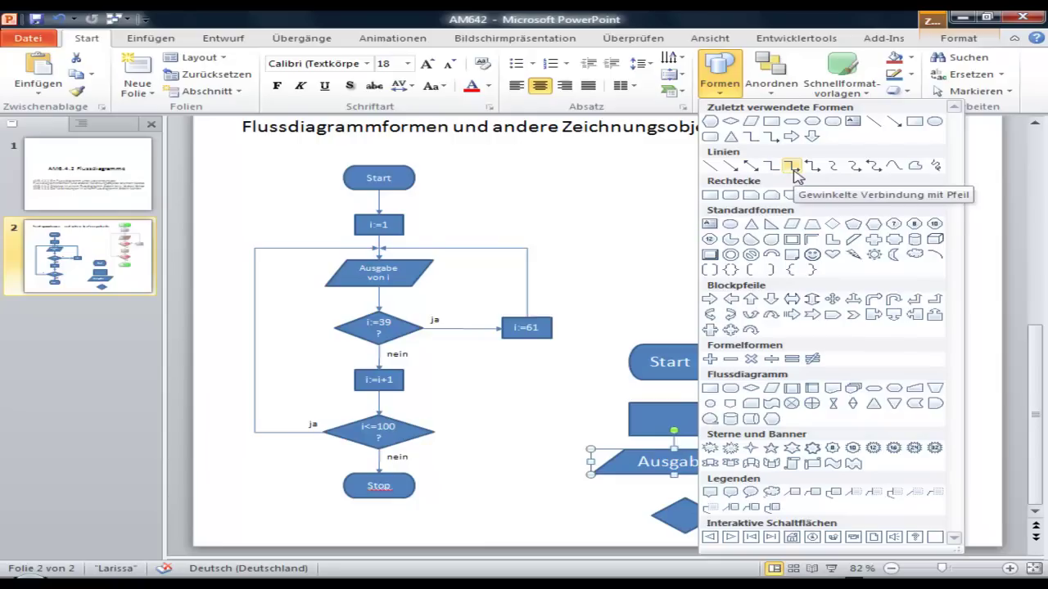
{"action": "left_click", "coordinate": [791, 167]}
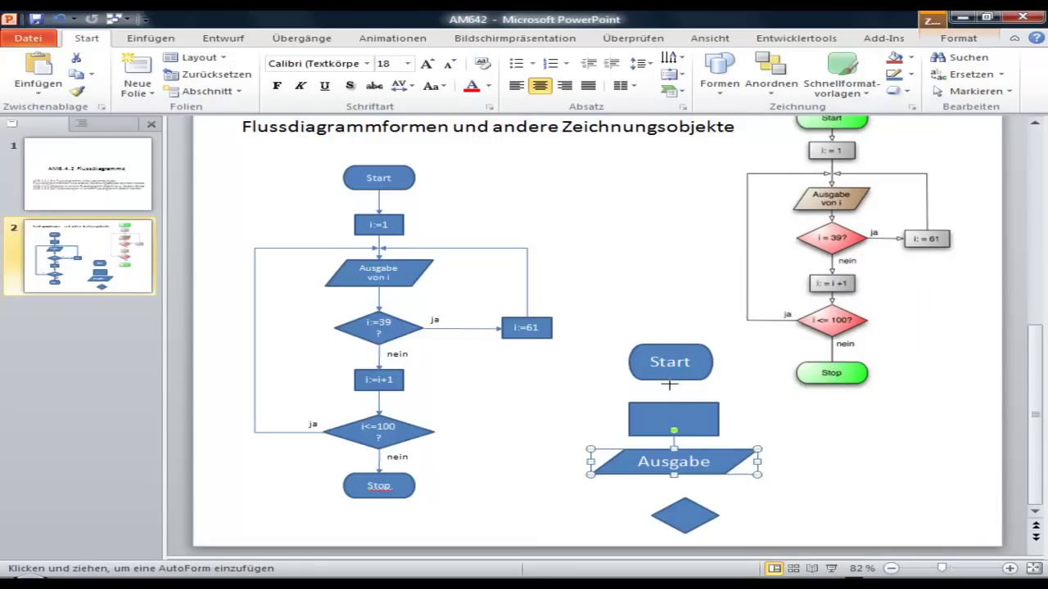
{"action": "left_click_drag", "start_coordinate": [670, 394], "coordinate": [673, 402]}
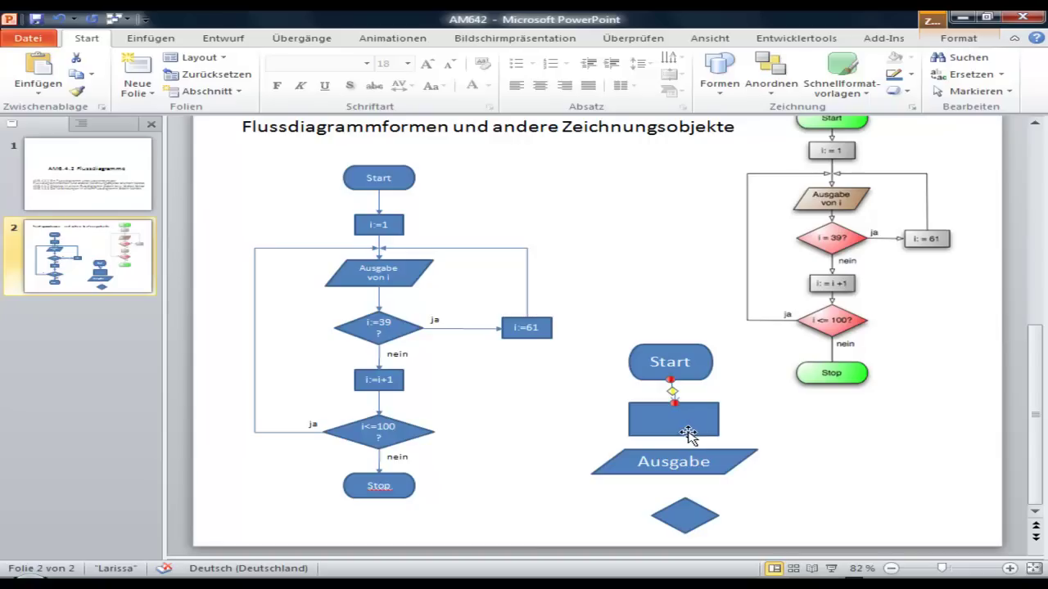
Step: Move the Start shape and the rectangle higher up the slide
{"action": "left_click", "coordinate": [685, 436]}
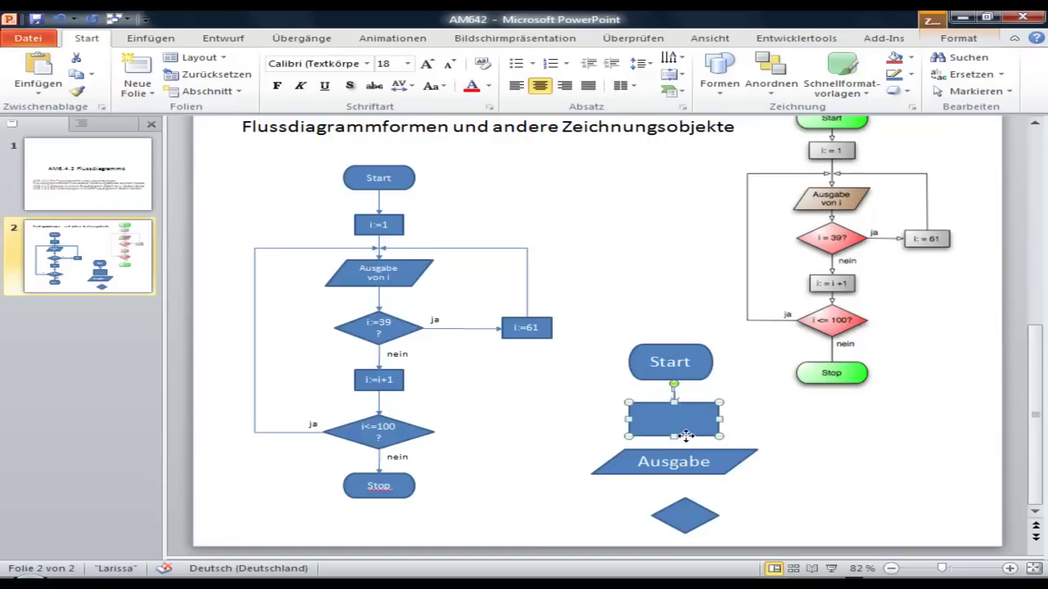
{"action": "left_click_drag", "start_coordinate": [686, 435], "coordinate": [682, 436]}
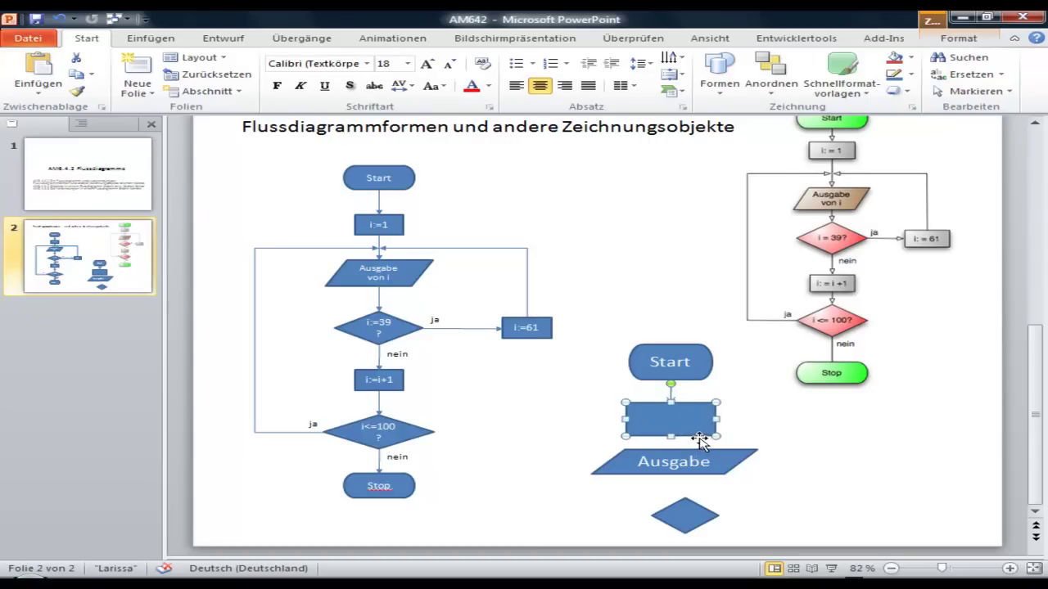
{"action": "left_click_drag", "start_coordinate": [671, 342], "coordinate": [669, 298]}
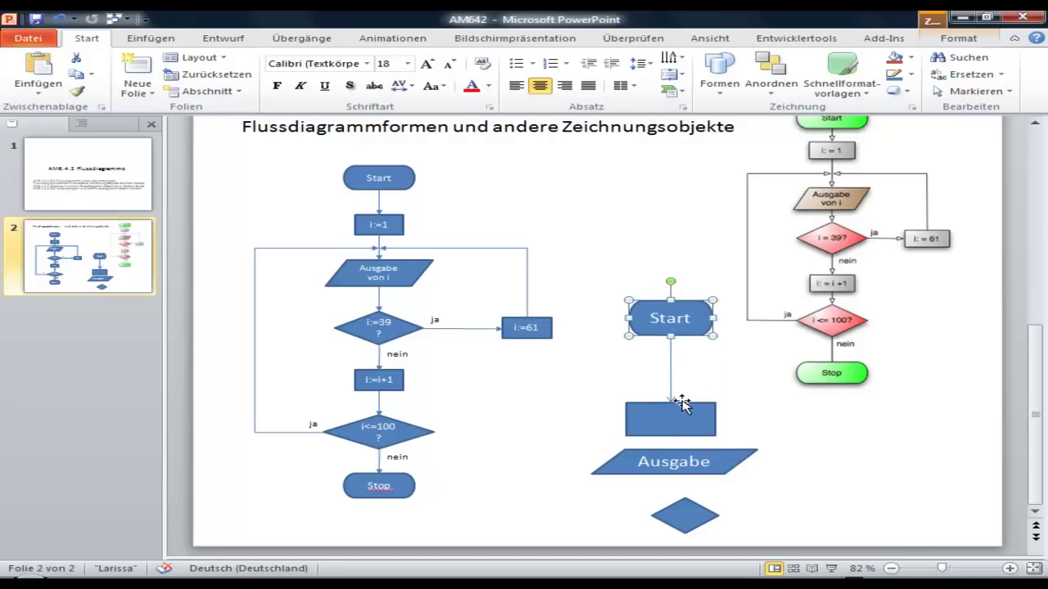
{"action": "left_click_drag", "start_coordinate": [685, 402], "coordinate": [684, 380]}
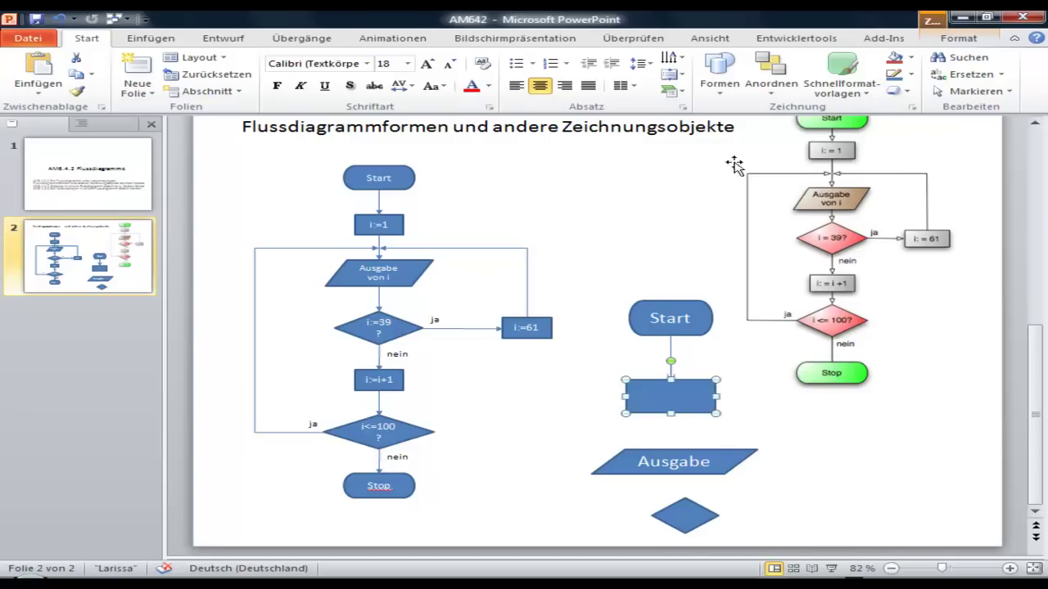
Step: Draw an elbow connector looping from the diamond's left point back to the rectangle, then nudge the rectangle left
{"action": "left_click", "coordinate": [719, 91]}
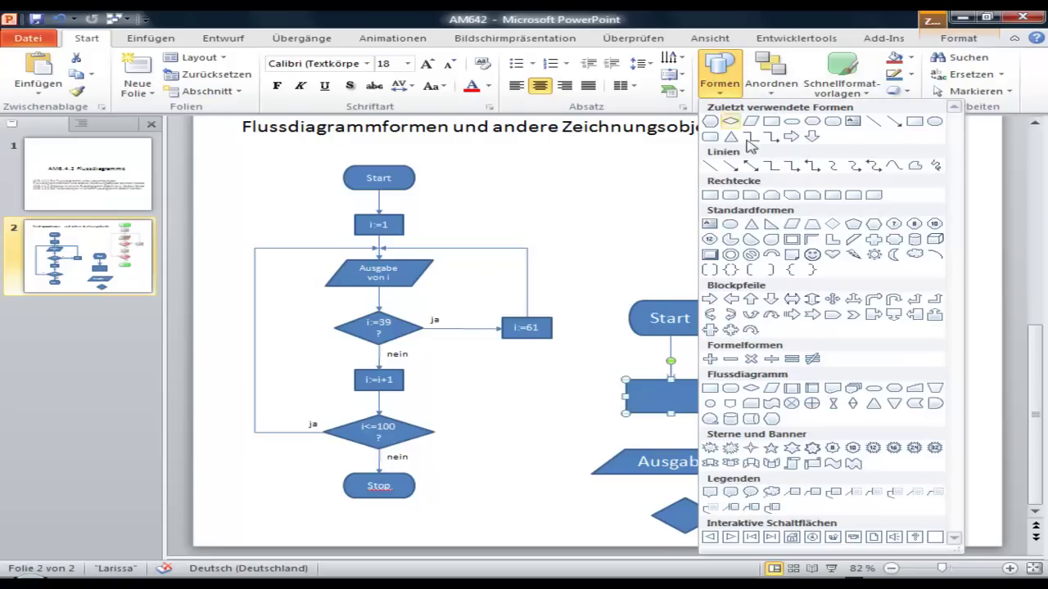
{"action": "left_click", "coordinate": [793, 167]}
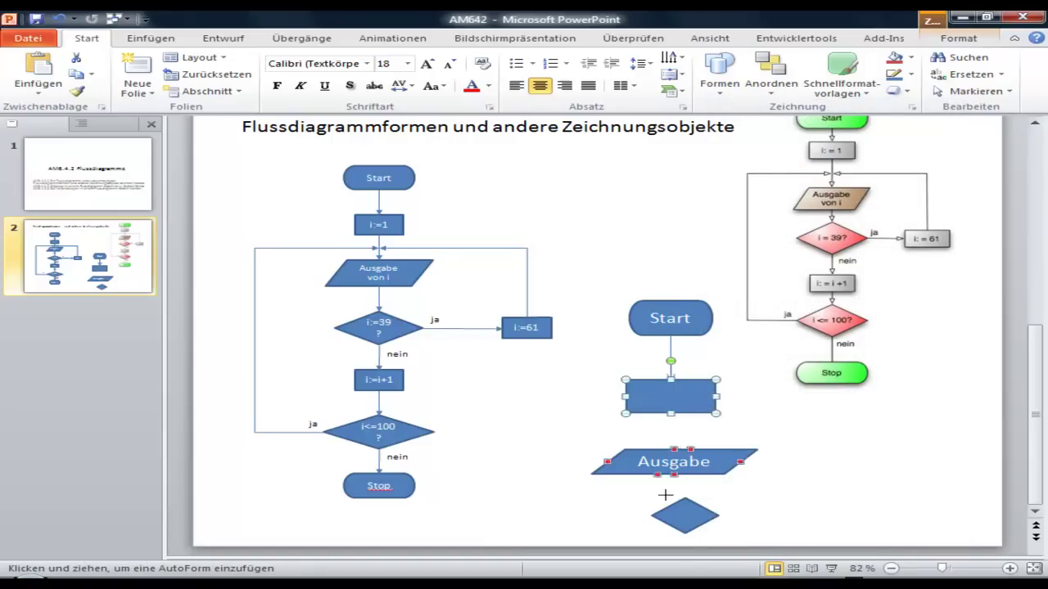
{"action": "mouse_move", "coordinate": [651, 516]}
{"action": "left_mouse_down"}
{"action": "mouse_move", "coordinate": [558, 431]}
{"action": "mouse_move", "coordinate": [624, 397]}
{"action": "left_mouse_up"}
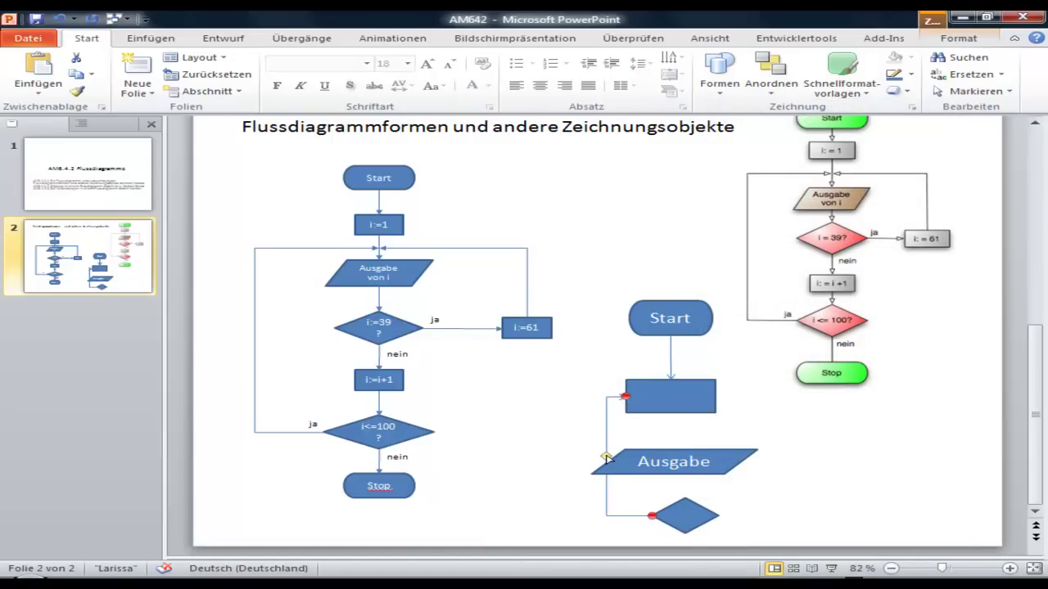
{"action": "left_click_drag", "start_coordinate": [606, 458], "coordinate": [544, 456]}
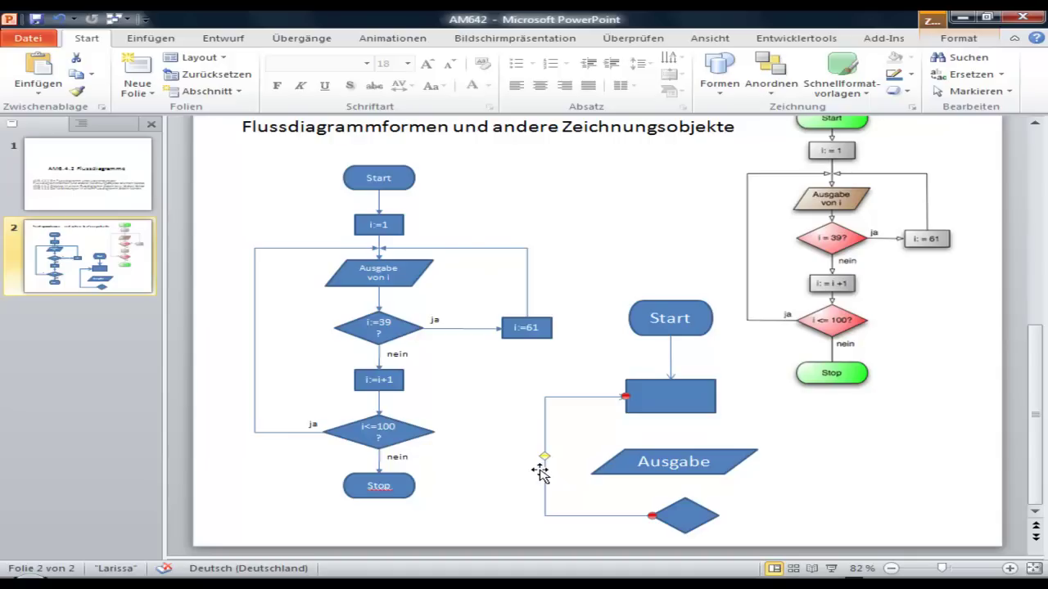
{"action": "key", "text": "Escape"}
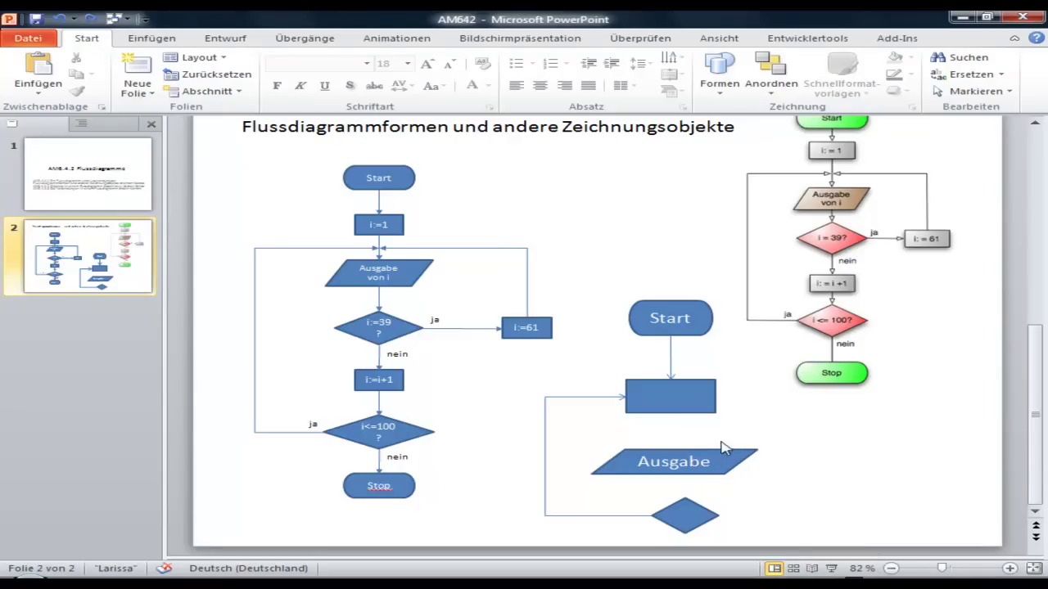
{"action": "left_click", "coordinate": [693, 415]}
{"action": "left_click_drag", "start_coordinate": [692, 415], "coordinate": [673, 415]}
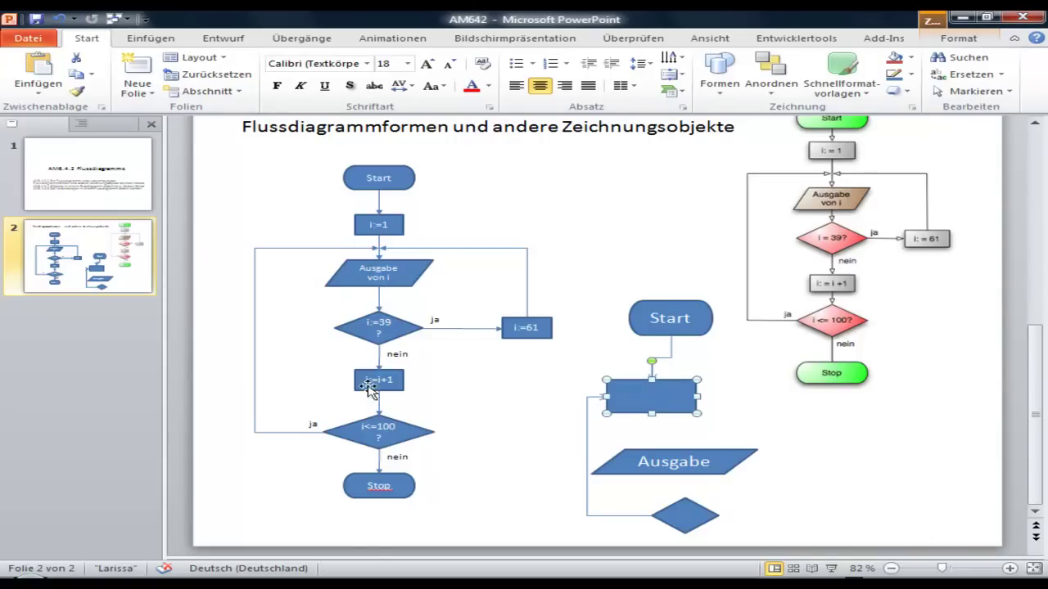
Step: Select Start, rectangle, Ausgabe and diamond, and apply Ausrichten > Horizontal zentrieren
{"action": "left_click", "coordinate": [572, 268]}
{"action": "mouse_move", "coordinate": [557, 263]}
{"action": "left_mouse_down"}
{"action": "mouse_move", "coordinate": [763, 528]}
{"action": "mouse_move", "coordinate": [763, 548]}
{"action": "left_mouse_up"}
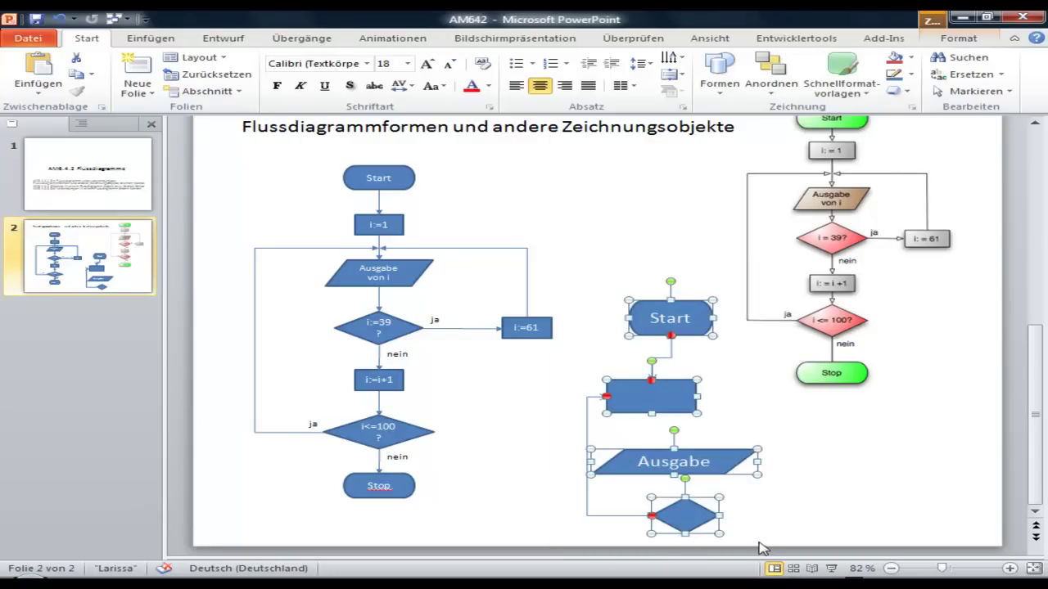
{"action": "left_click", "coordinate": [954, 39]}
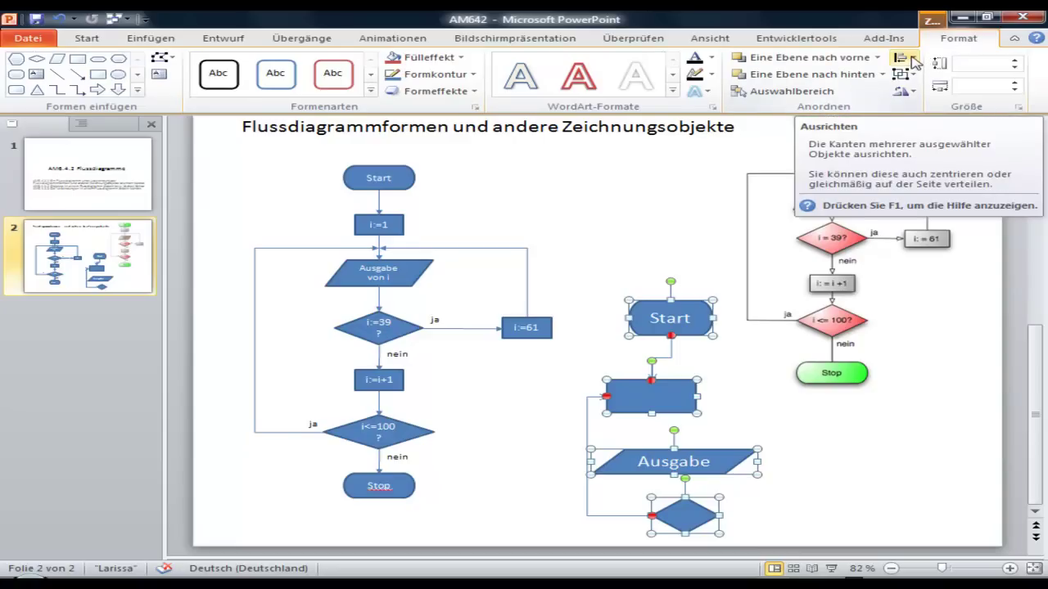
{"action": "left_click", "coordinate": [912, 59]}
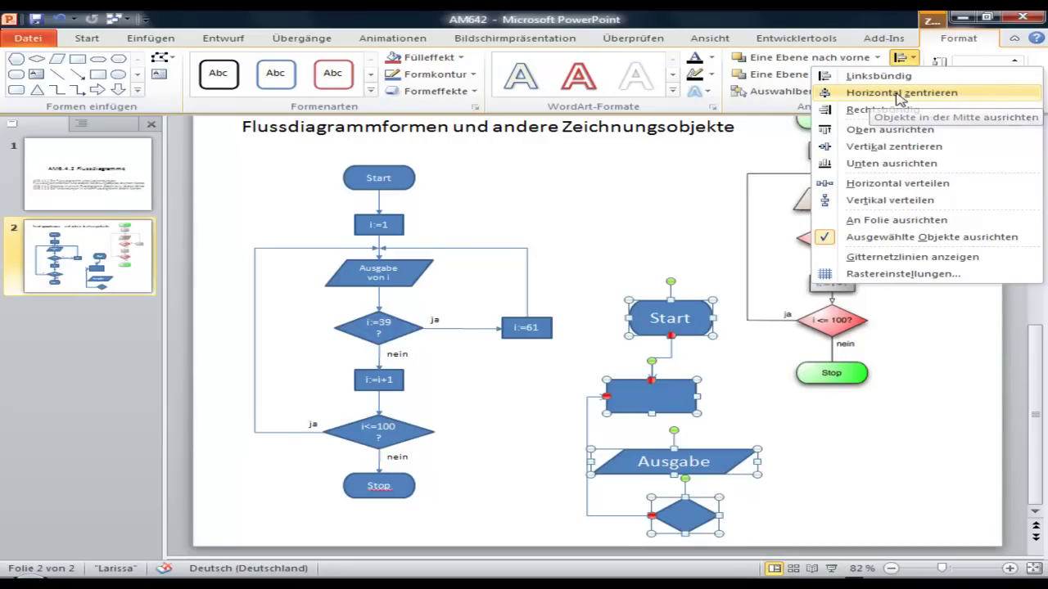
{"action": "left_click", "coordinate": [900, 94]}
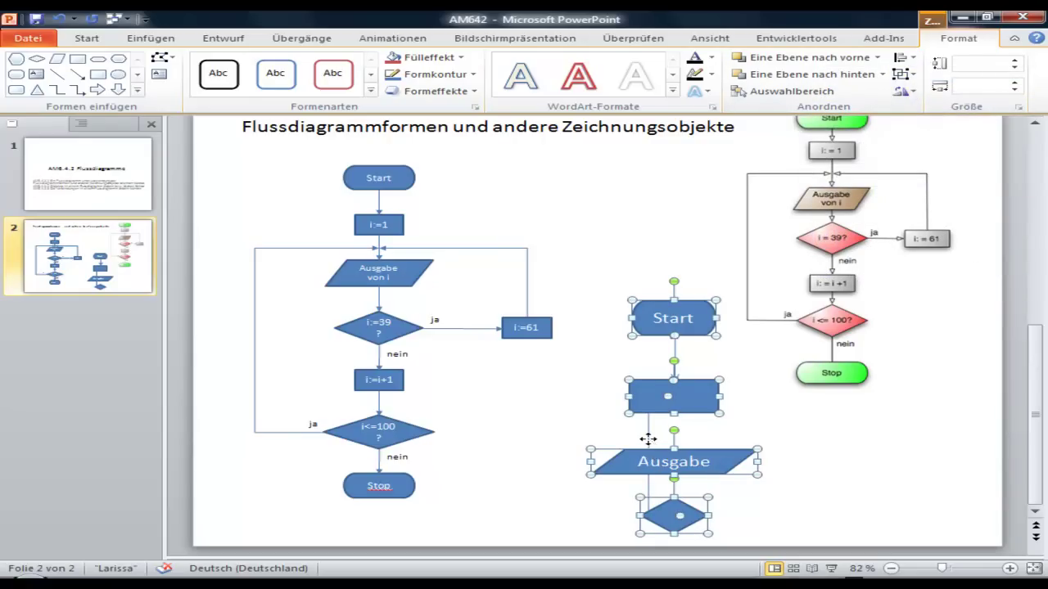
{"action": "left_click", "coordinate": [759, 442]}
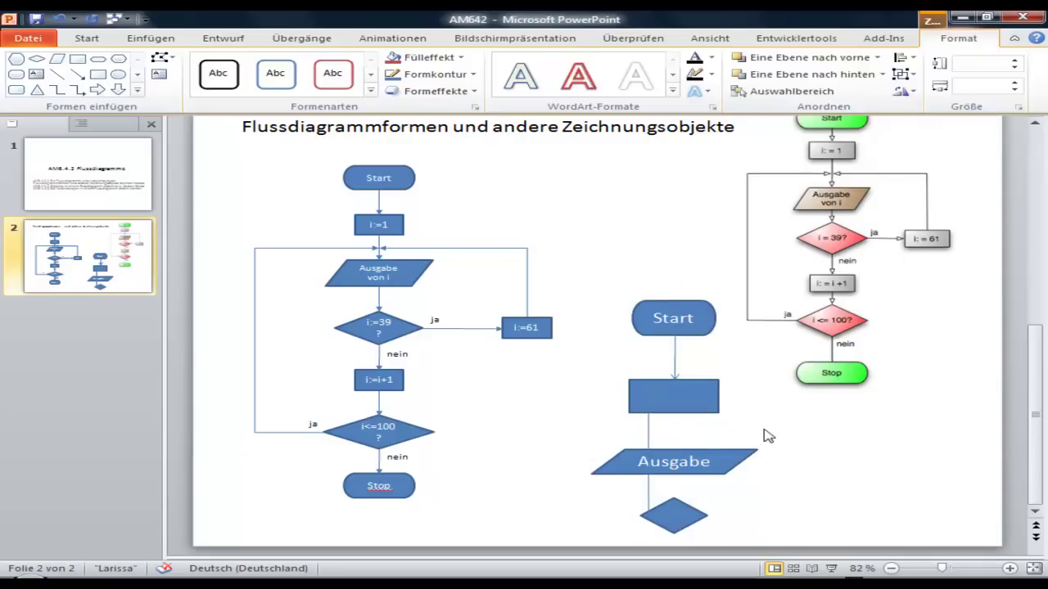
Step: Delete the rectangle-to-diamond loop connector and then the blue rectangle from slide 2
{"action": "left_click", "coordinate": [648, 432]}
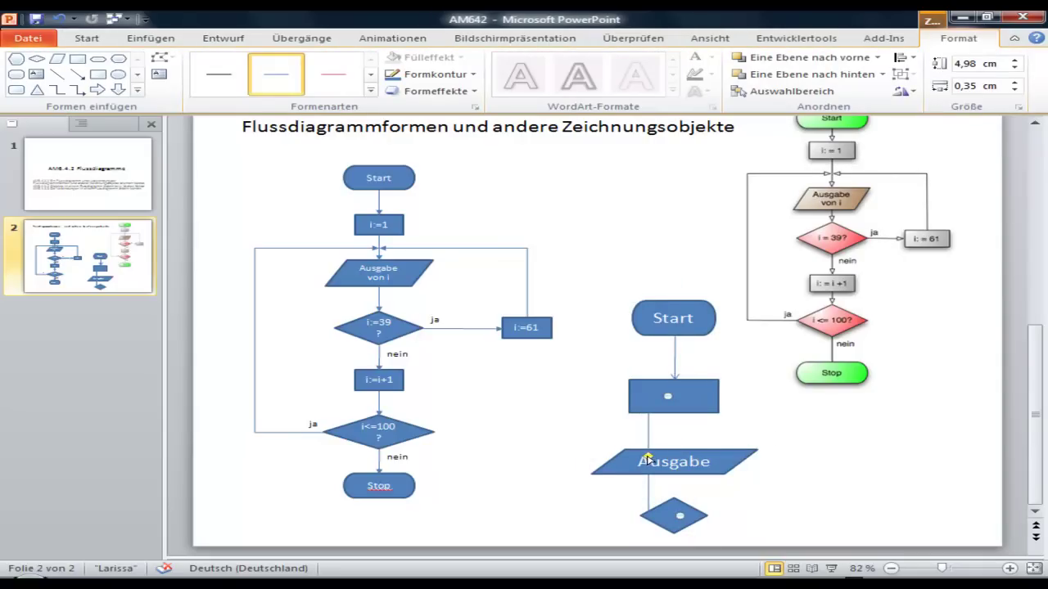
{"action": "left_click_drag", "start_coordinate": [648, 460], "coordinate": [558, 456]}
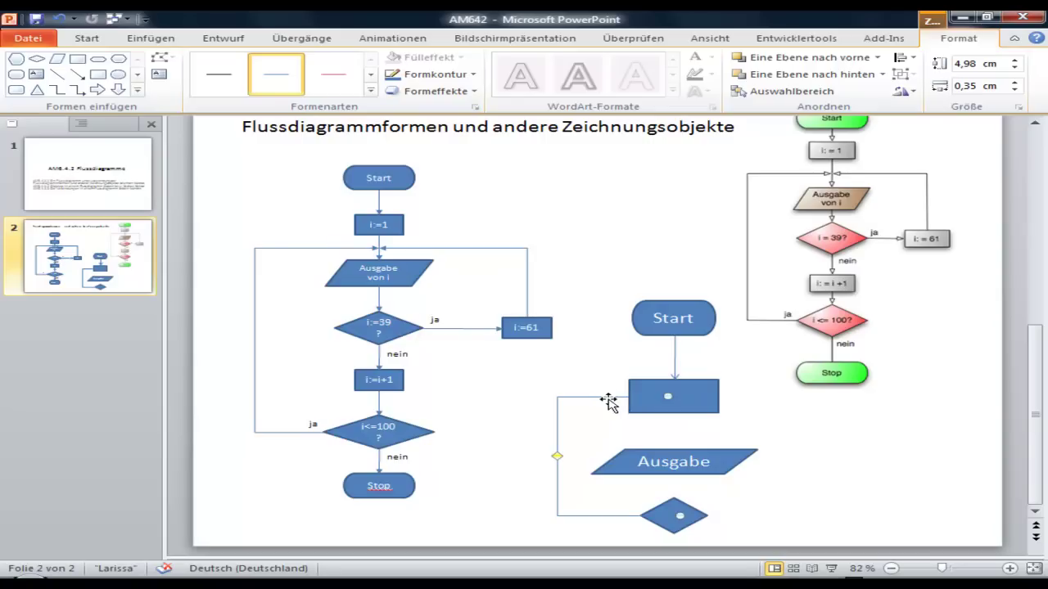
{"action": "key", "text": "Delete"}
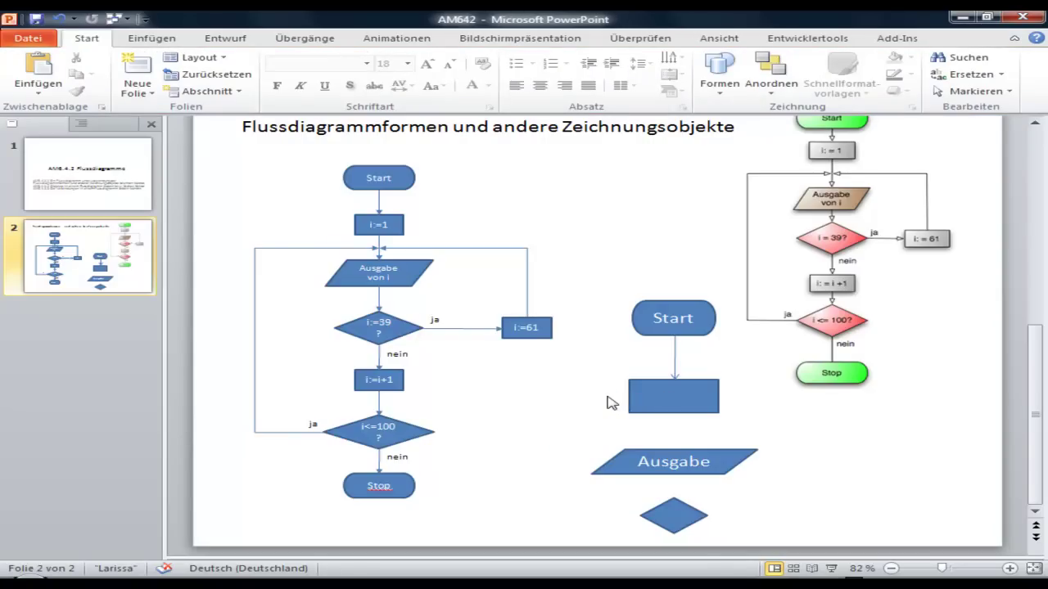
{"action": "left_click", "coordinate": [633, 388]}
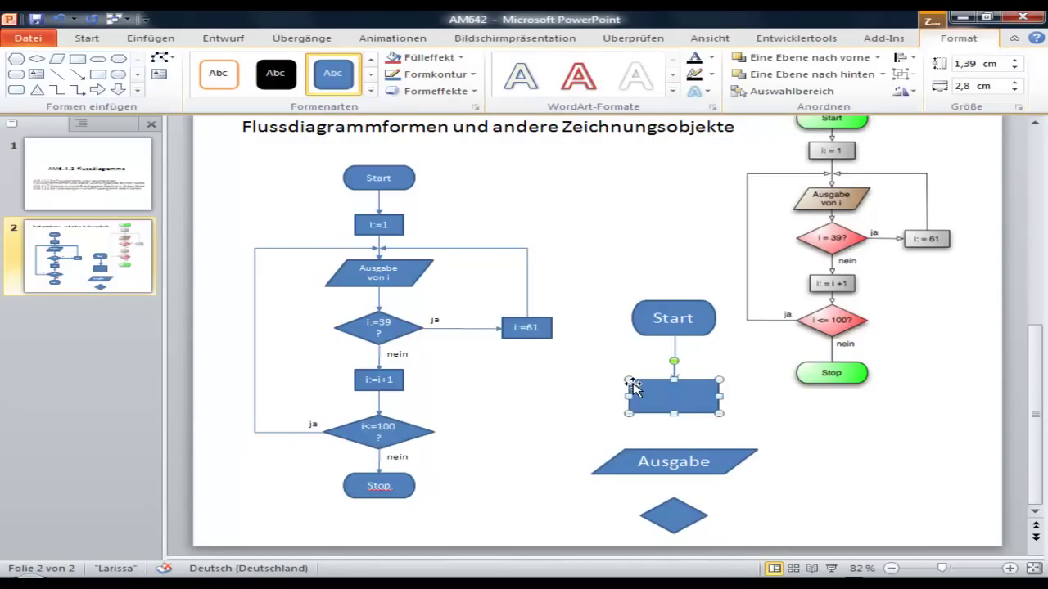
{"action": "key", "text": "Delete"}
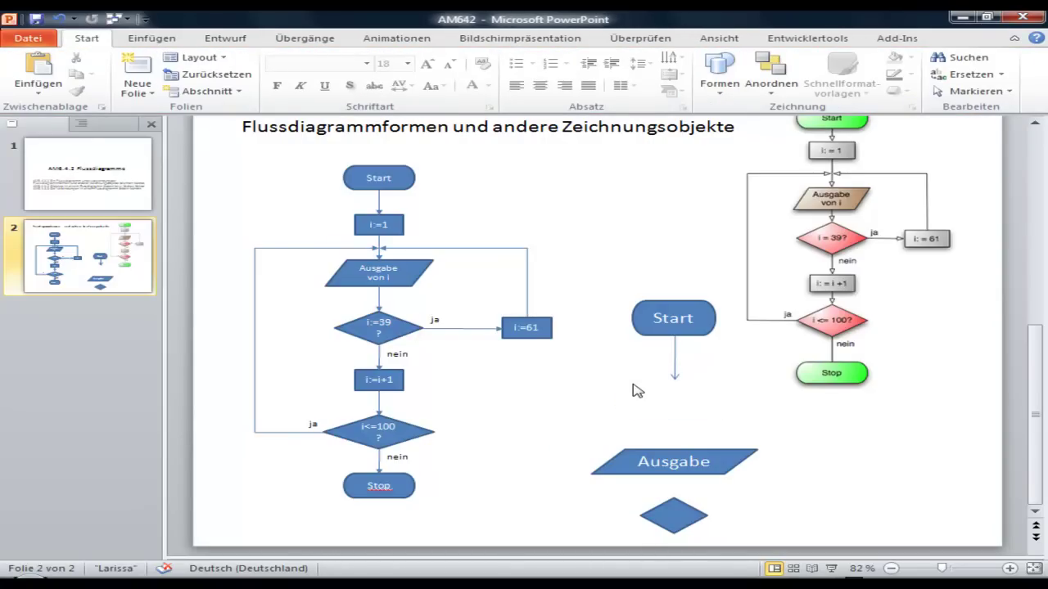